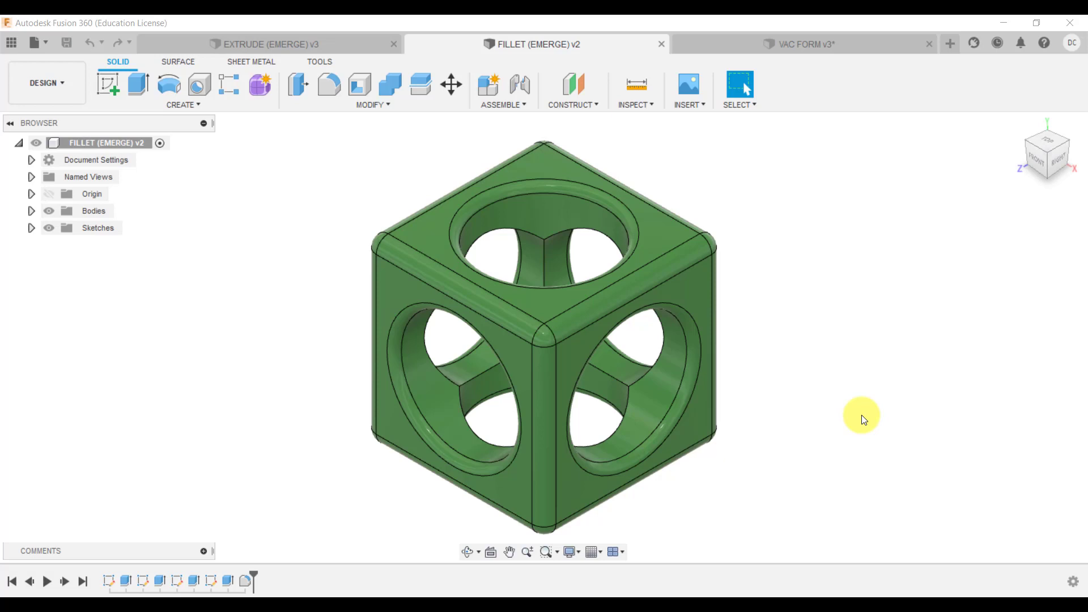
Step: Roll the design history back before the fillet and forward again to compare the cube with sharp and rounded edges
click(49, 580)
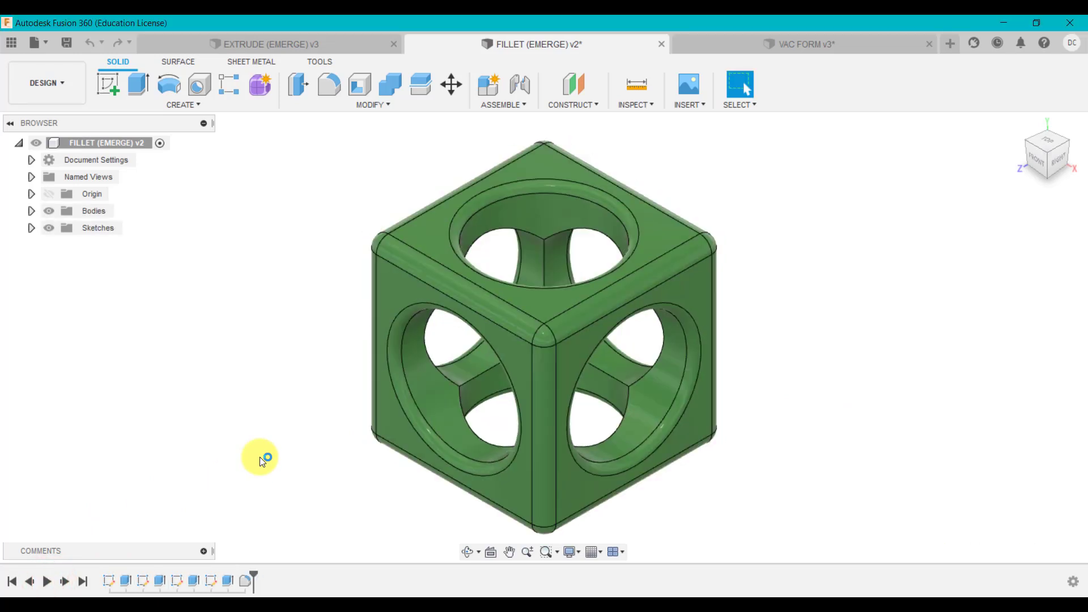
drag(254, 581, 237, 579)
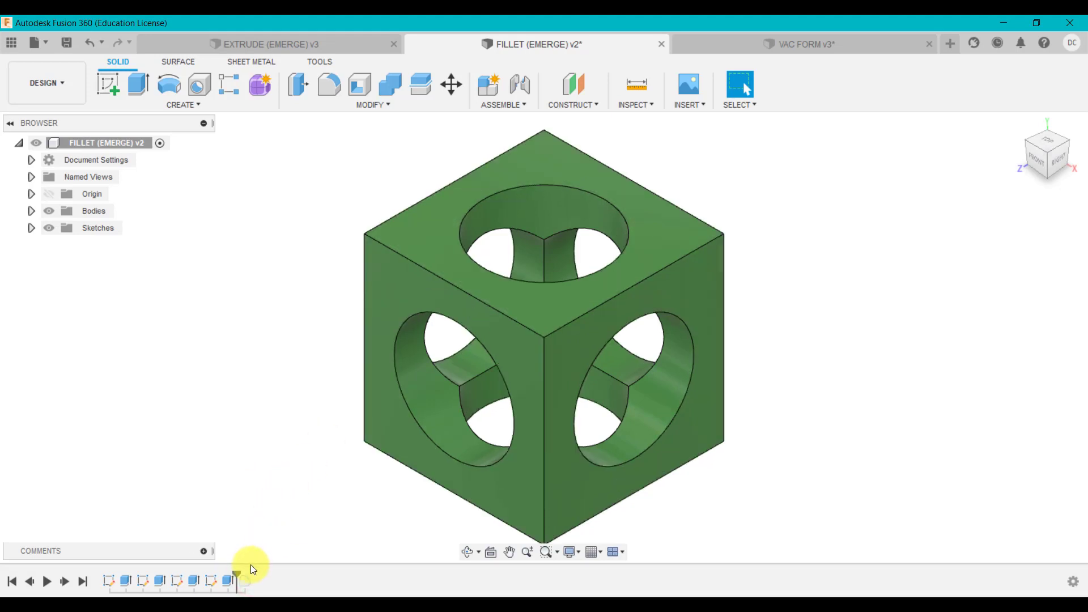
drag(237, 574, 253, 578)
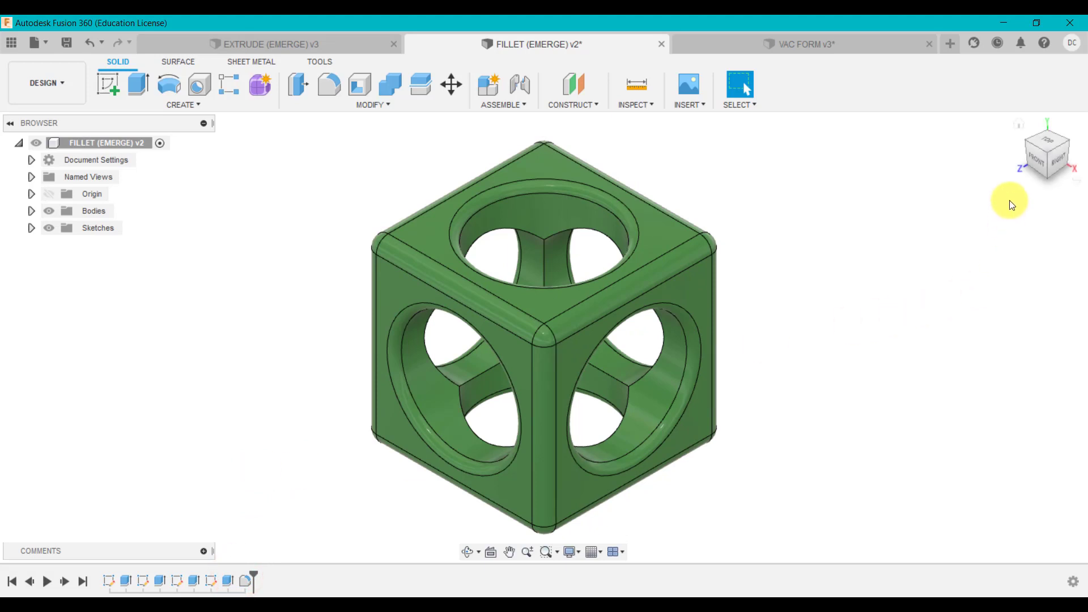
Step: Examine a rounded corner of the cube up close from the front, including with the fillet rolled back
click(1034, 159)
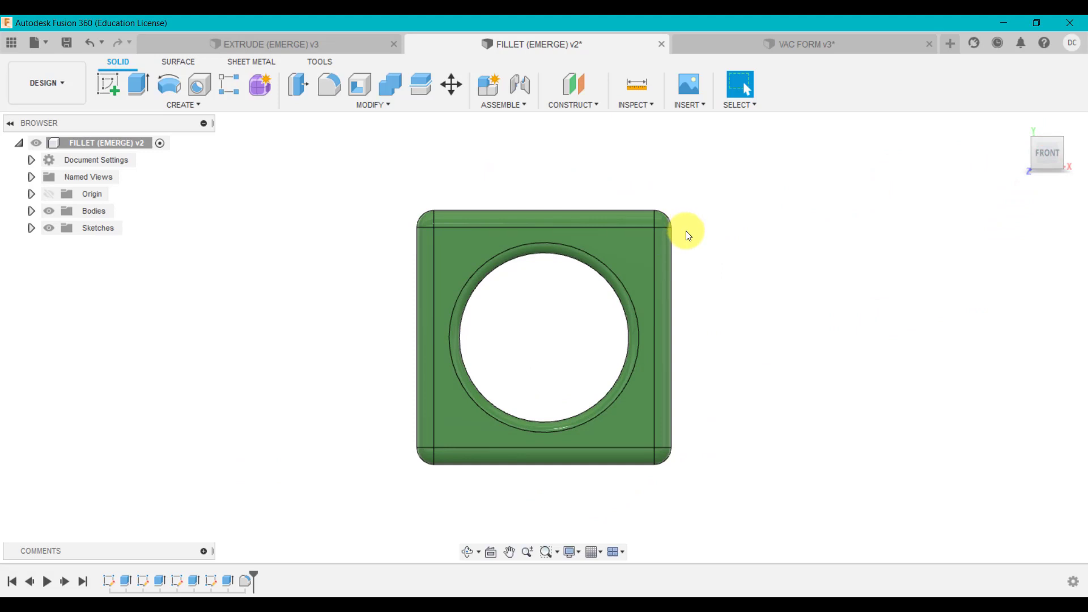
scroll(668, 206, down, 1)
scroll(669, 207, up, 6)
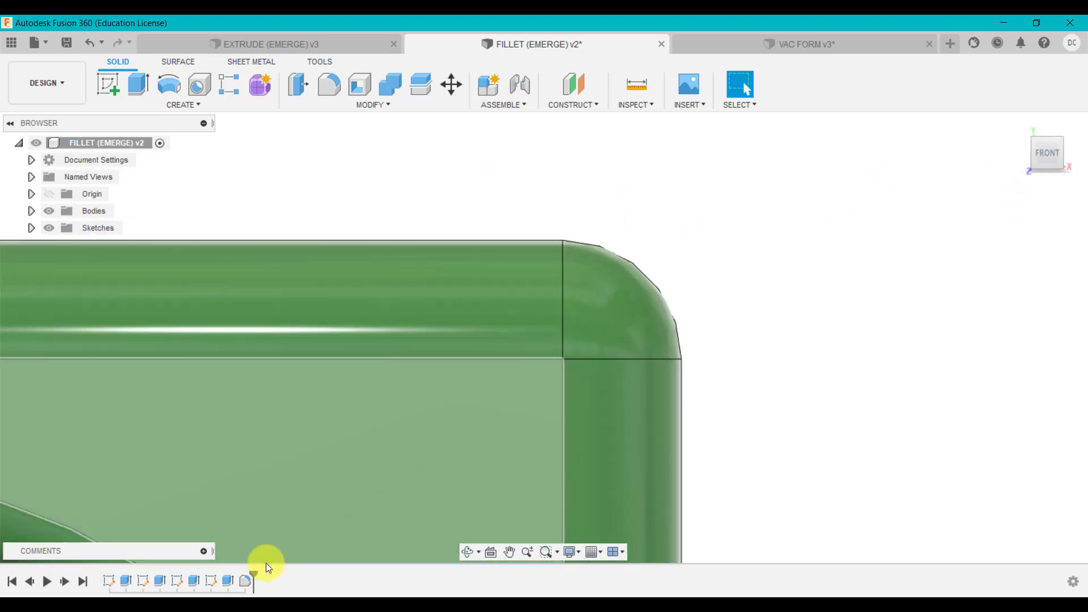
mouse_move(254, 578)
mouse_down()
mouse_move(235, 574)
mouse_move(254, 578)
mouse_up()
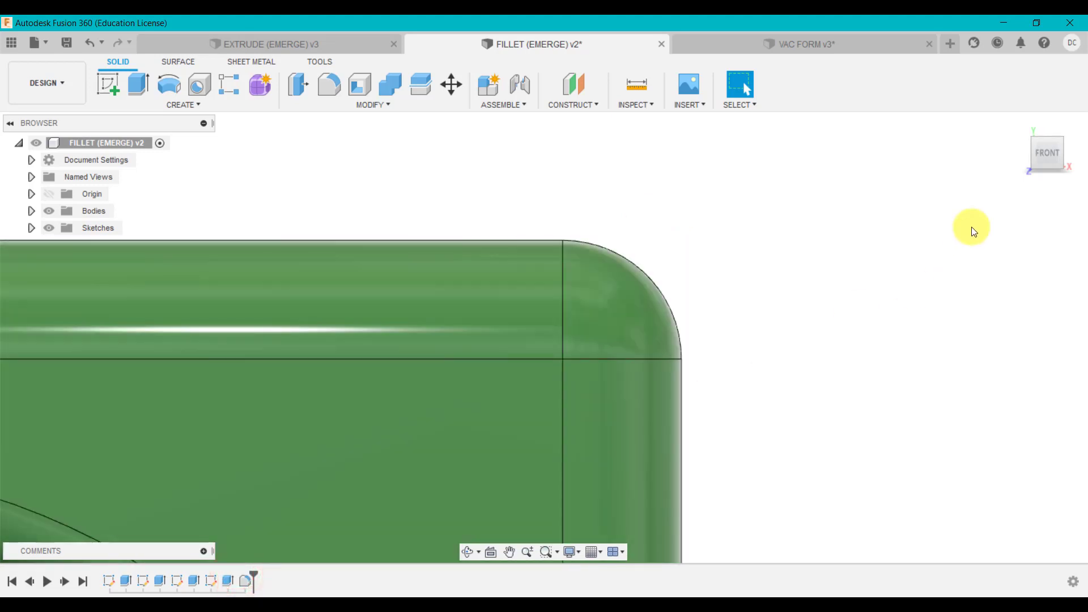
click(1022, 127)
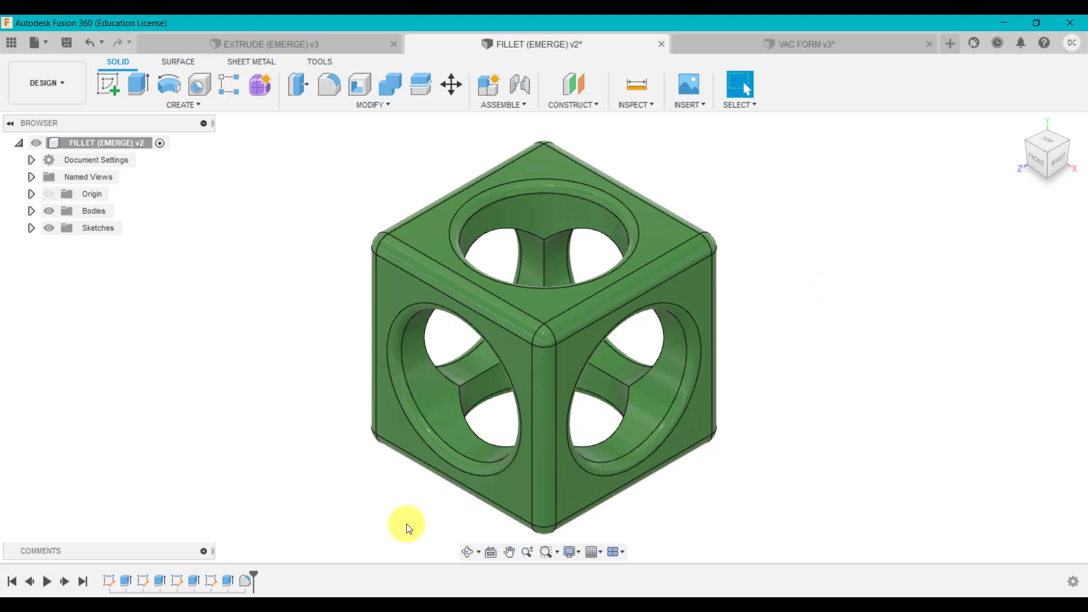
Step: Toggle the cube's fillet through the design history twice and highlight the fillet feature to examine which edges it covers
drag(252, 576, 237, 577)
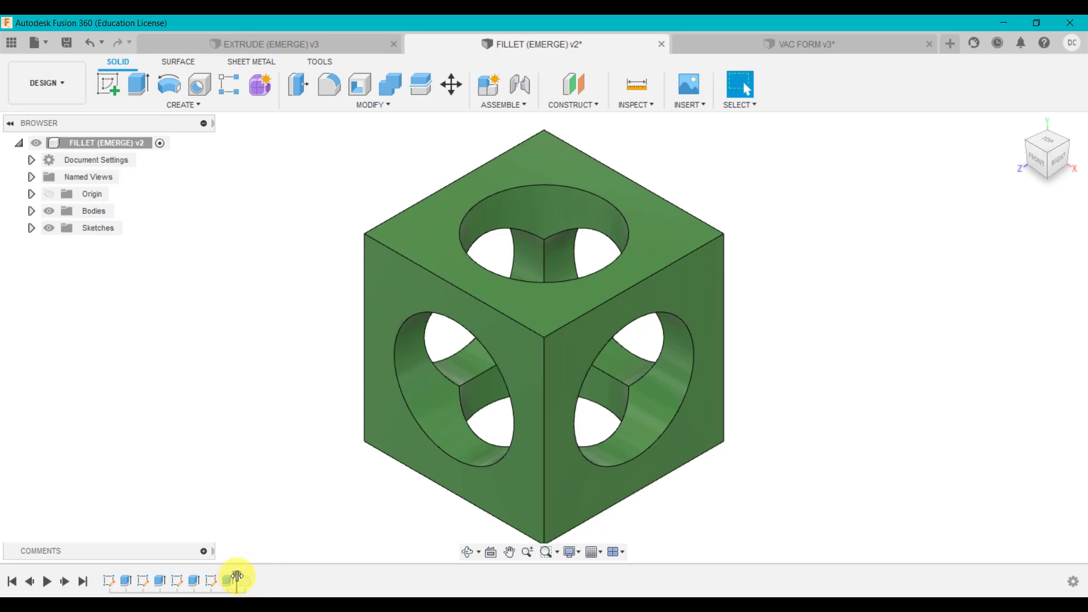
drag(237, 576, 253, 576)
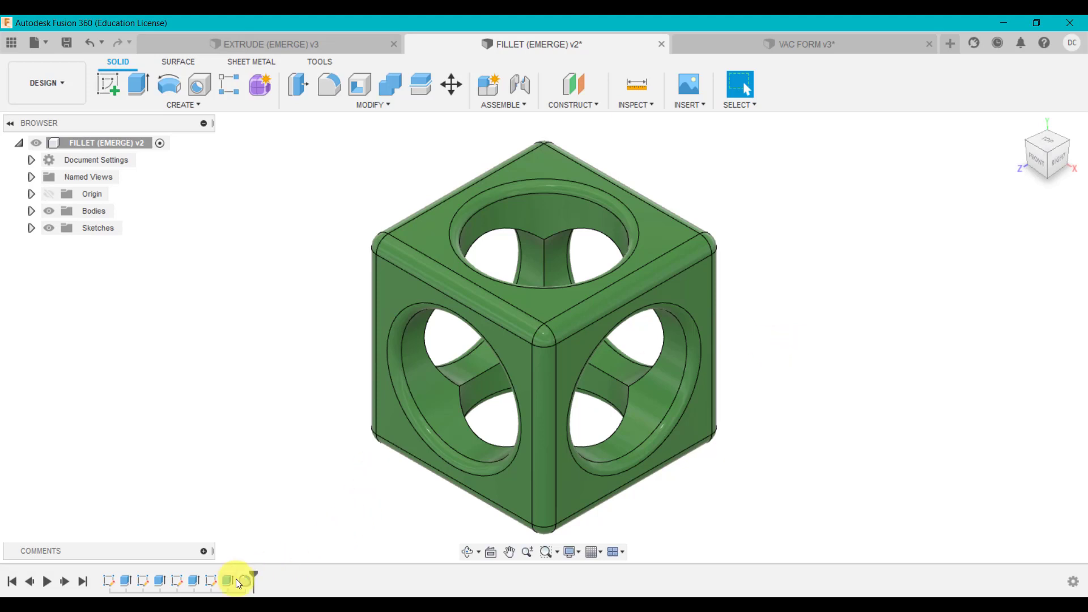
drag(251, 574, 227, 576)
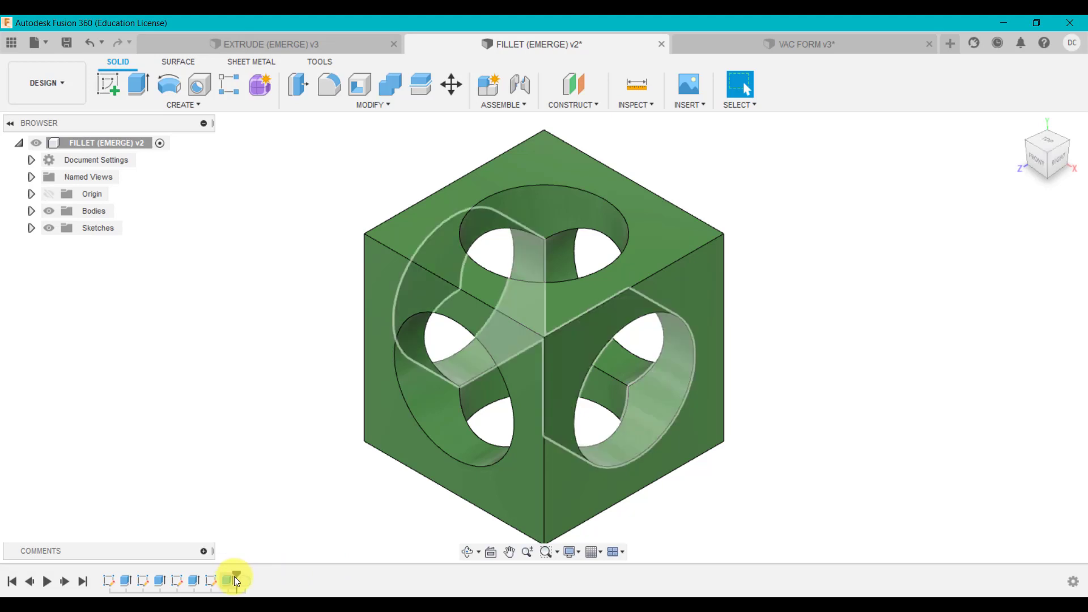
drag(236, 576, 253, 576)
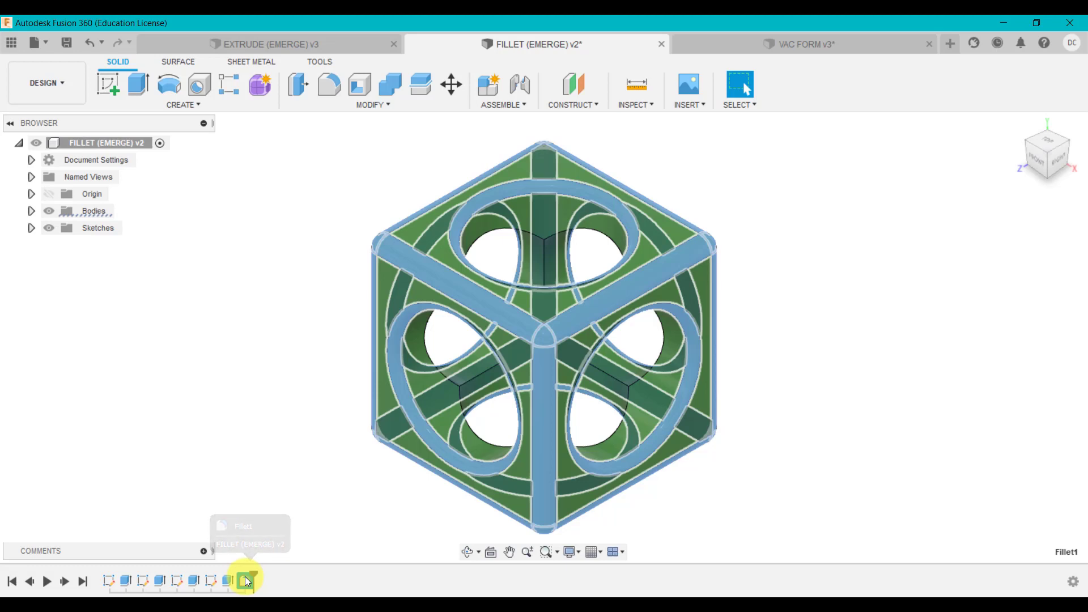
click(247, 581)
click(845, 313)
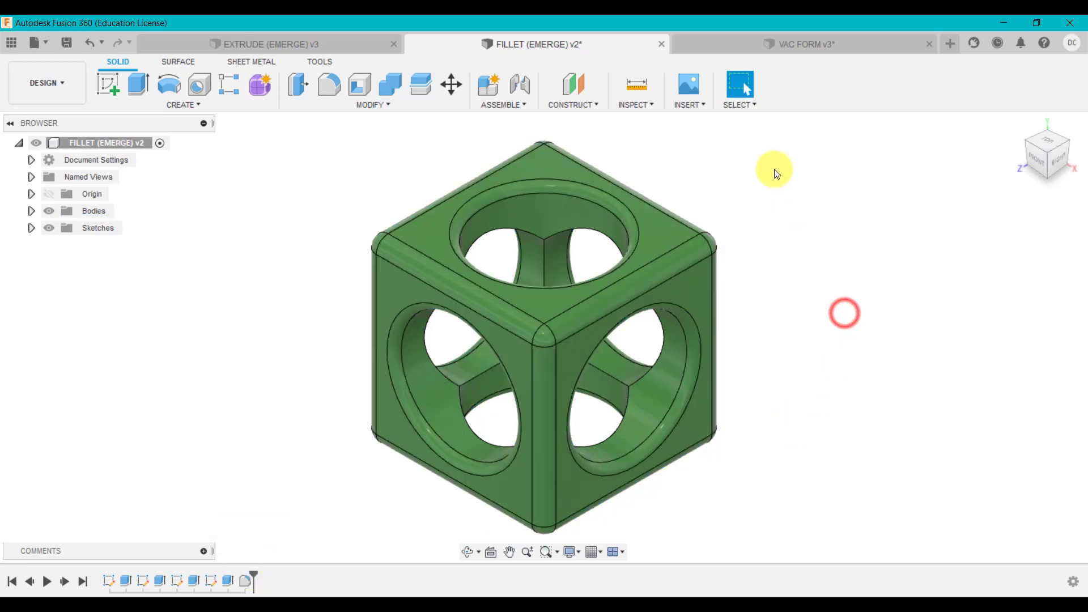
Step: Switch to the VAC FORM design and examine the filleted edges of its round and square moulds from the front
click(750, 45)
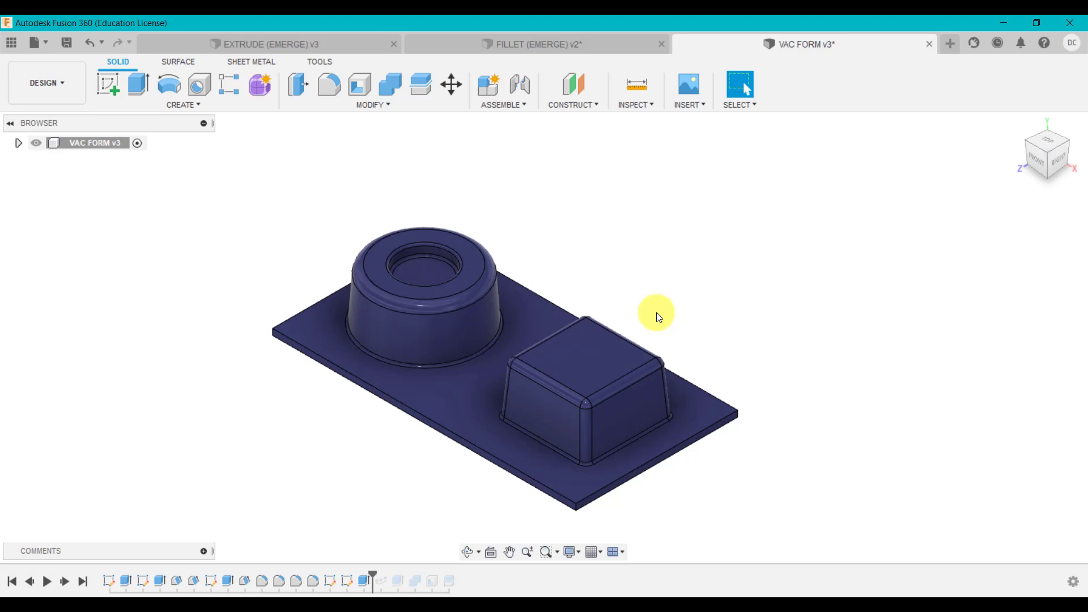
click(1035, 159)
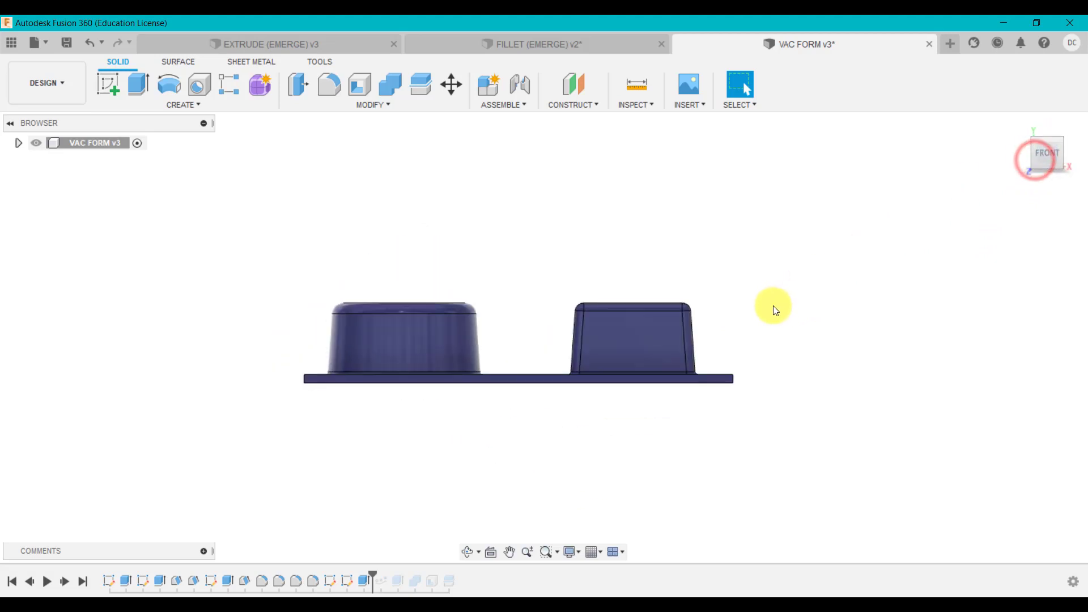
scroll(686, 322, up, 8)
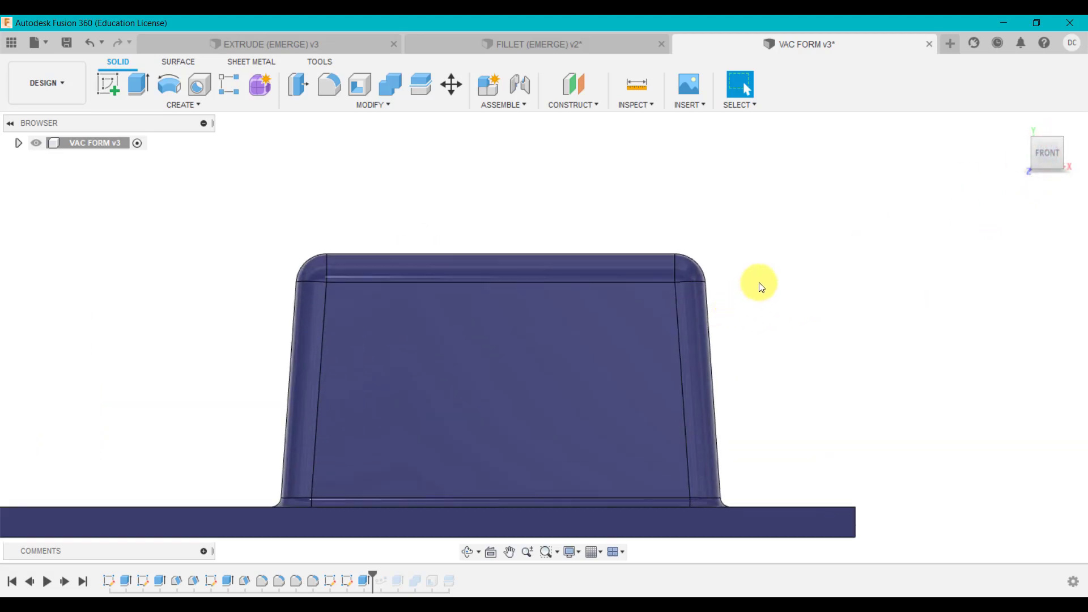
scroll(760, 282, down, 5)
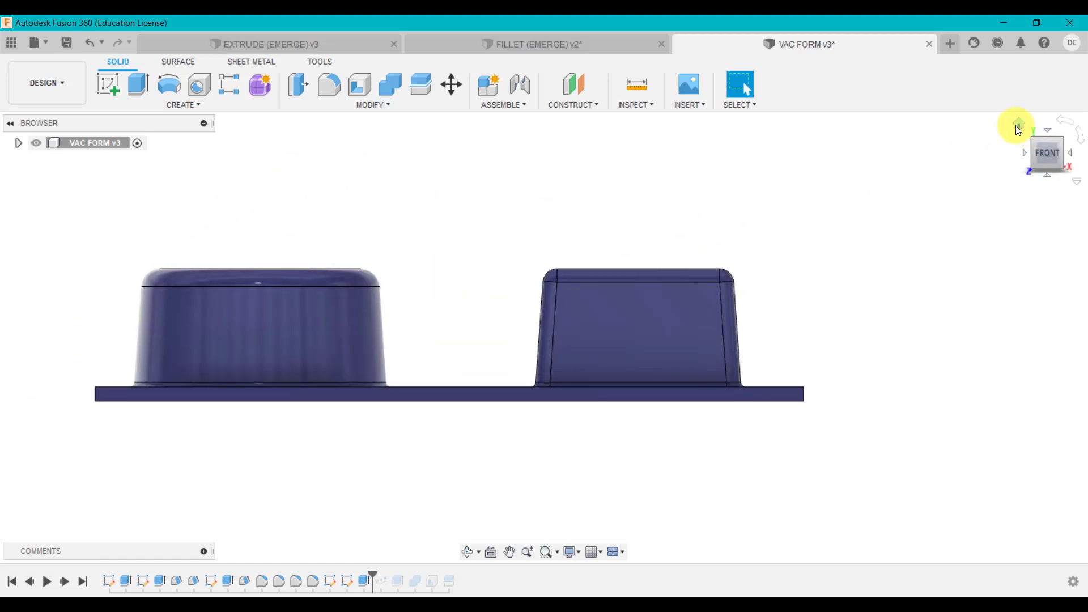
click(1018, 125)
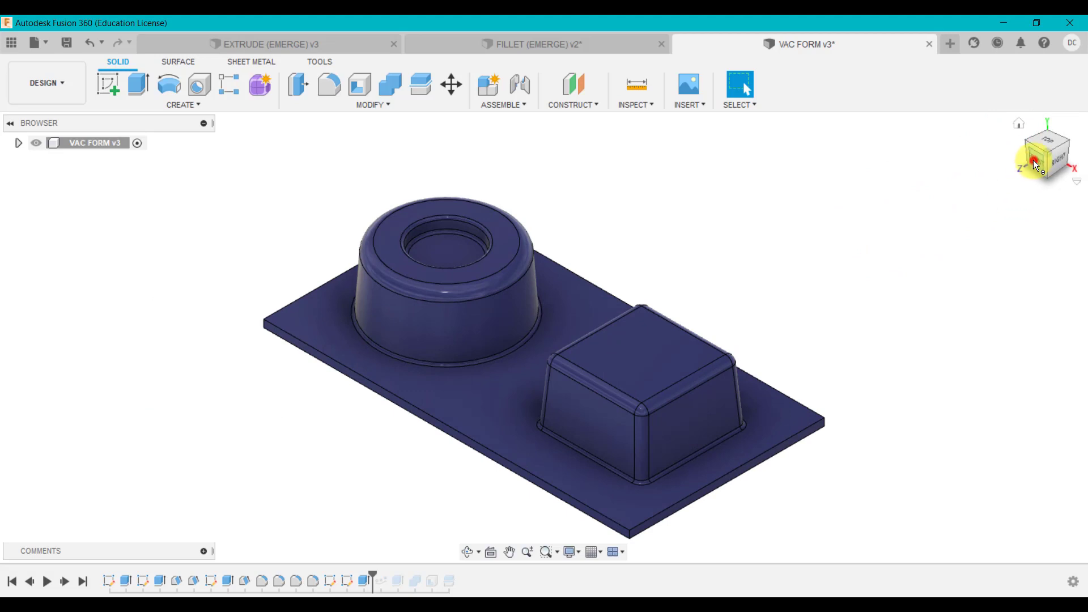
click(1033, 160)
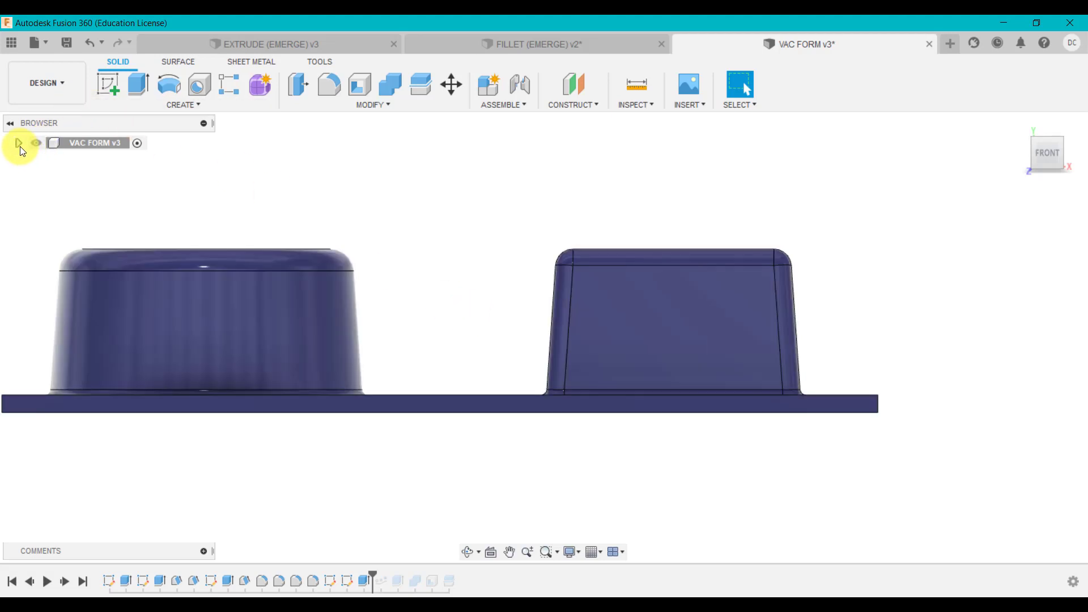
click(1019, 127)
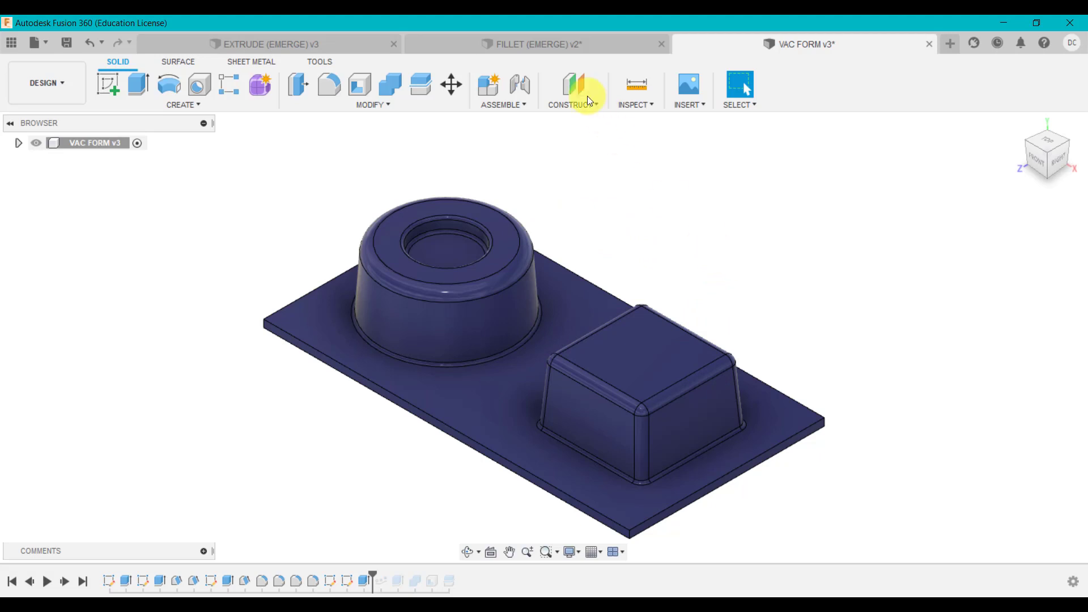
Step: Switch to the EXTRUDE (EMERGE) design and start a Fillet on the unrounded cube
click(329, 40)
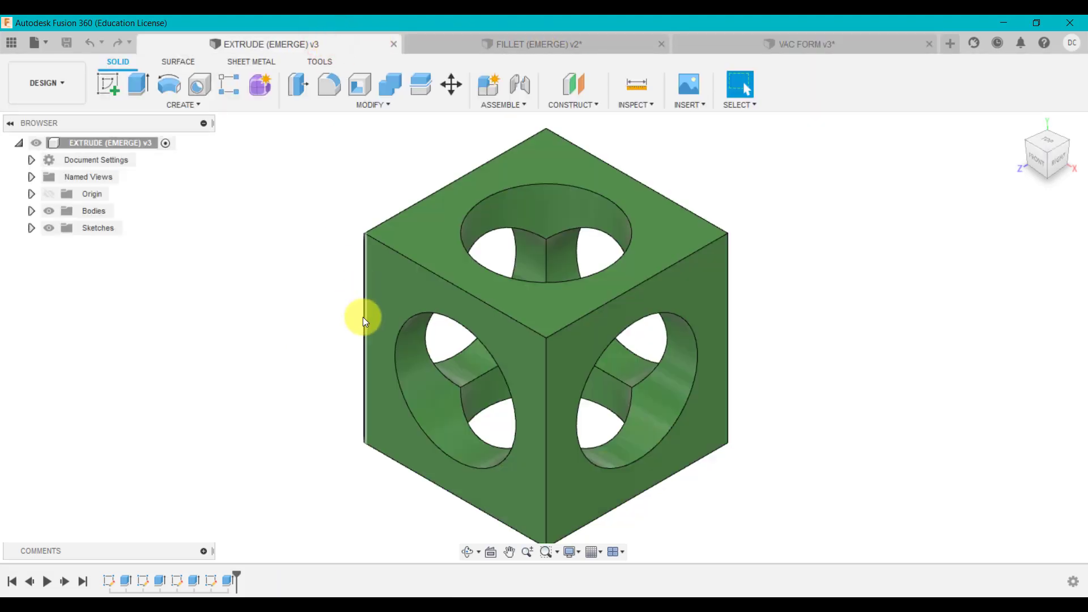
scroll(315, 288, down, 1)
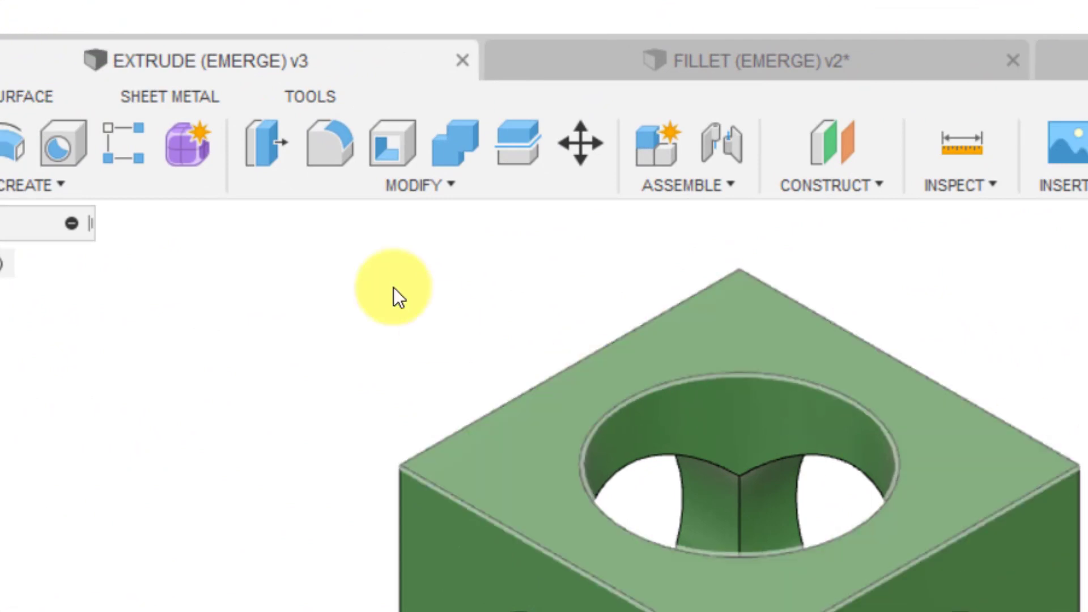
click(389, 183)
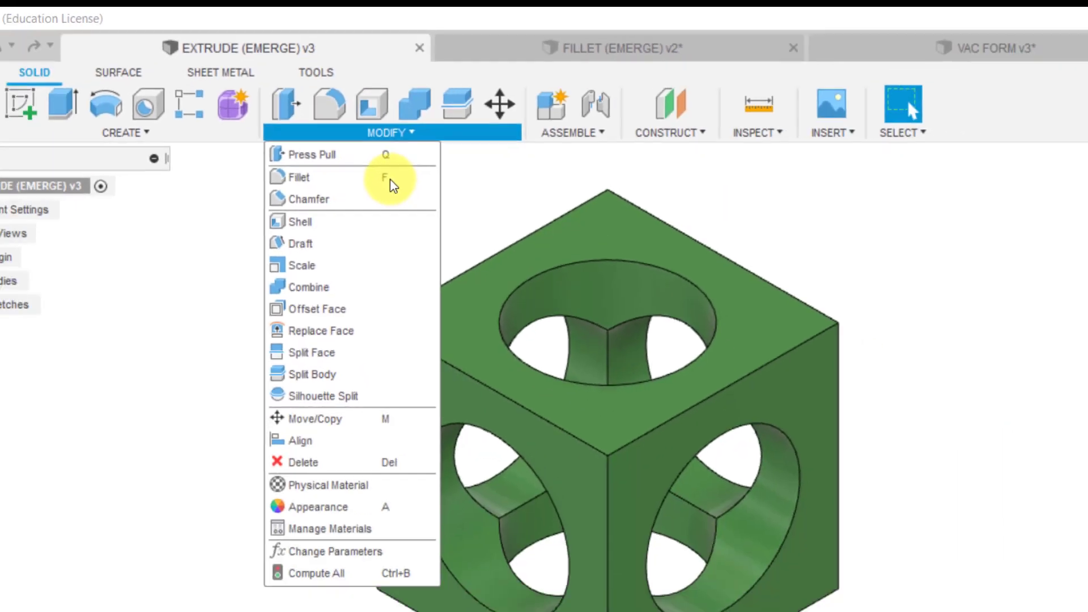
key(f)
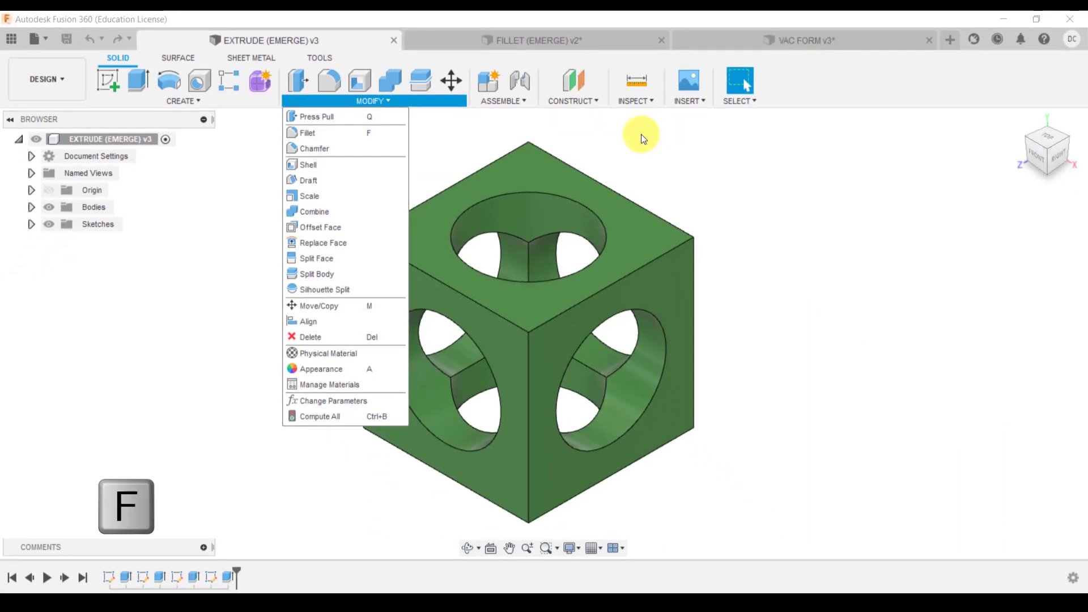
click(641, 133)
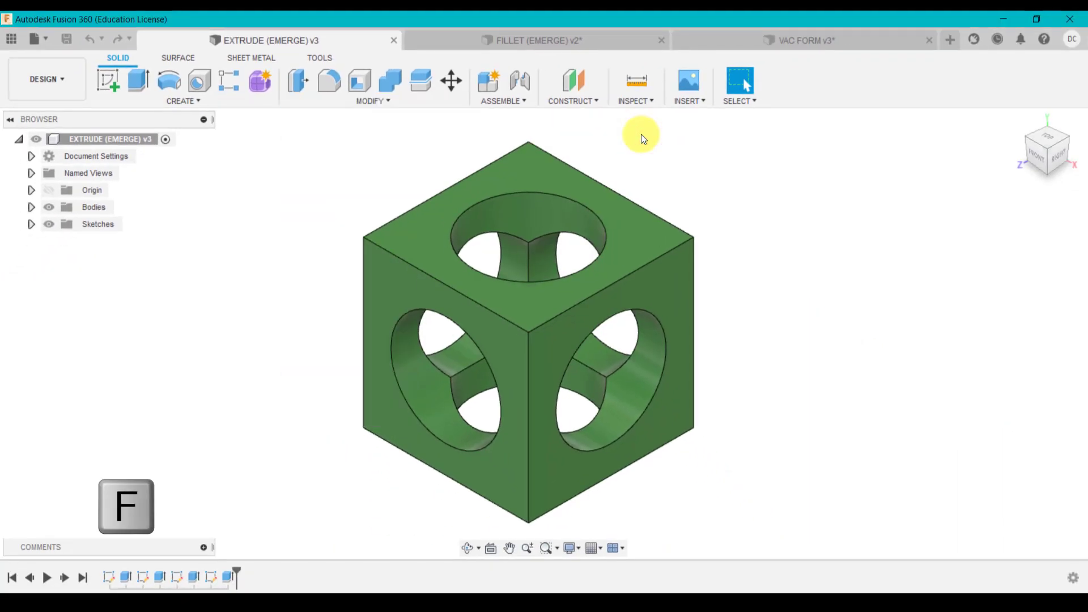
key(f)
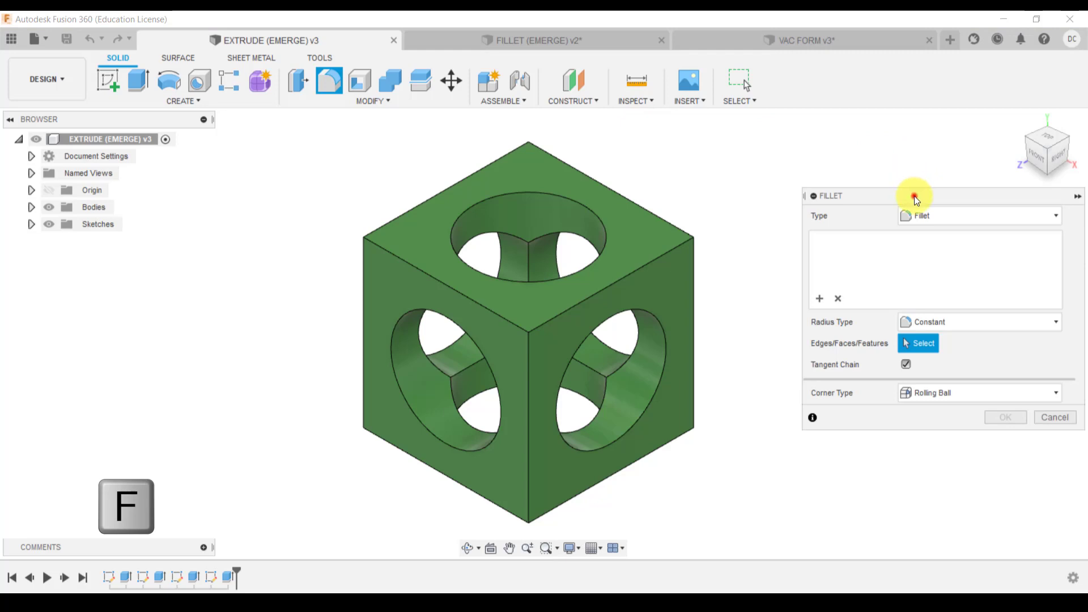
drag(914, 198, 862, 181)
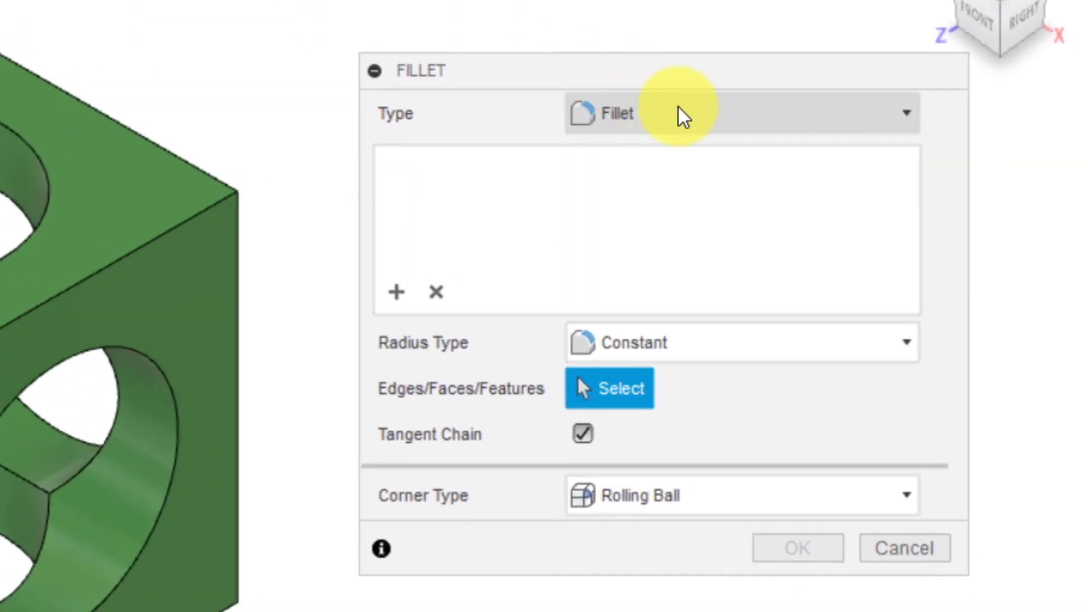
Step: Review the fillet type and radius type options, keeping the type at Fillet and the radius type at Constant
click(680, 109)
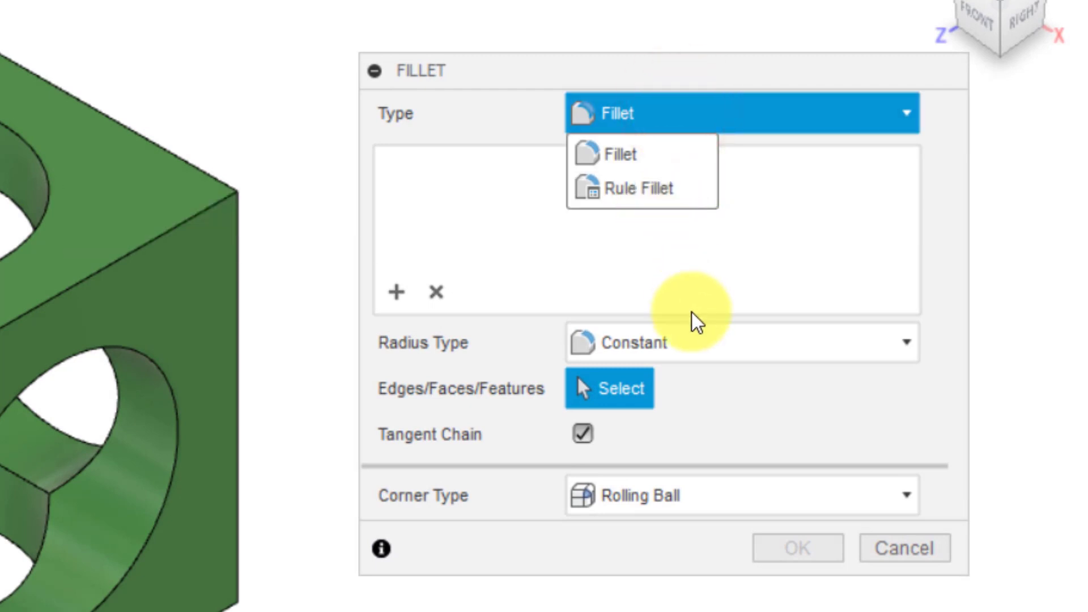
click(692, 351)
click(693, 353)
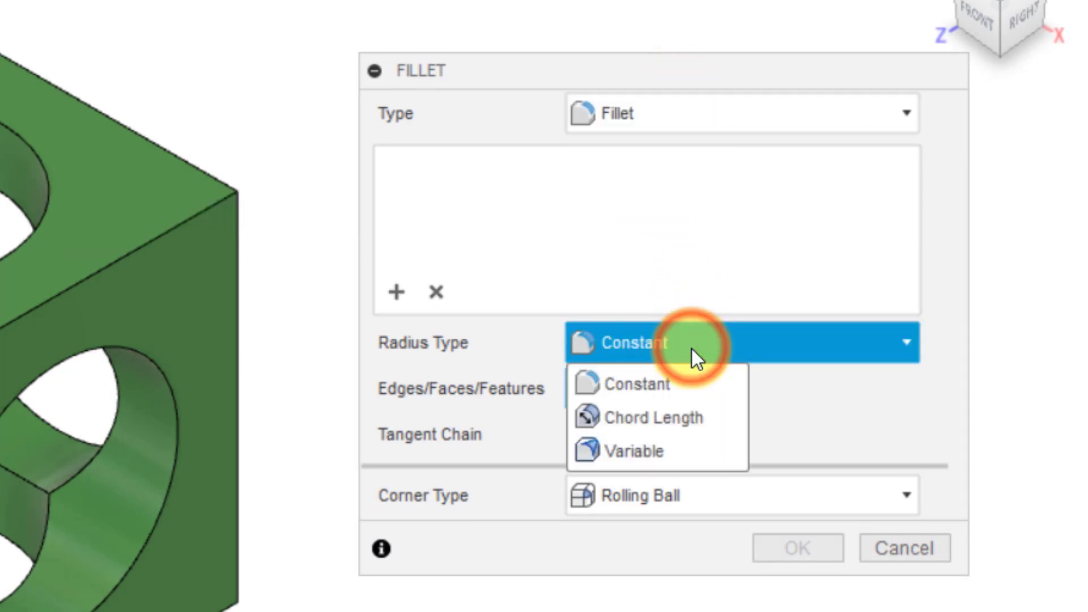
click(874, 428)
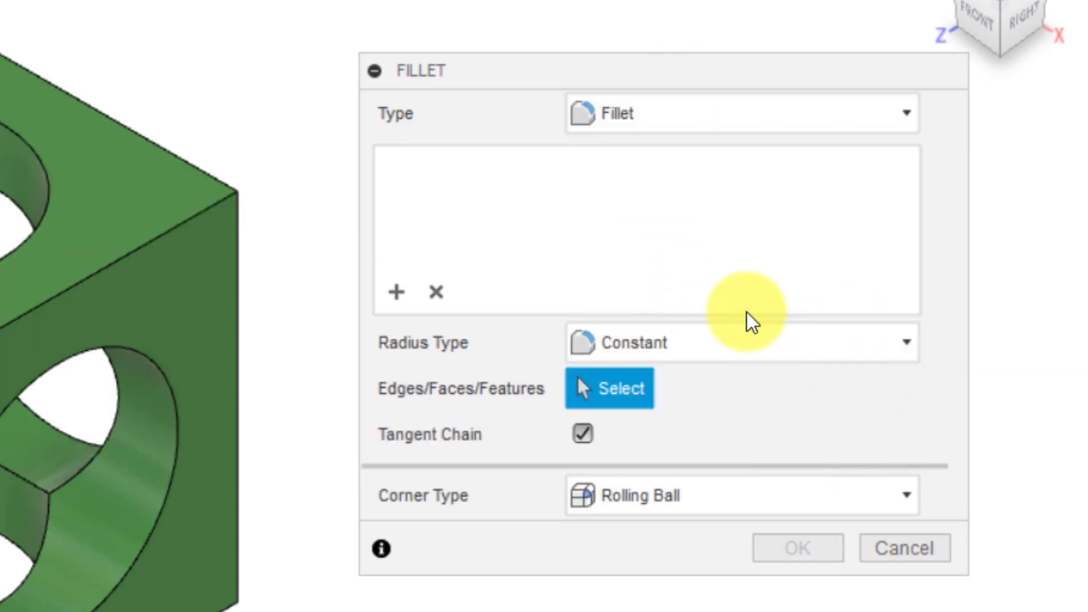
click(622, 123)
click(621, 154)
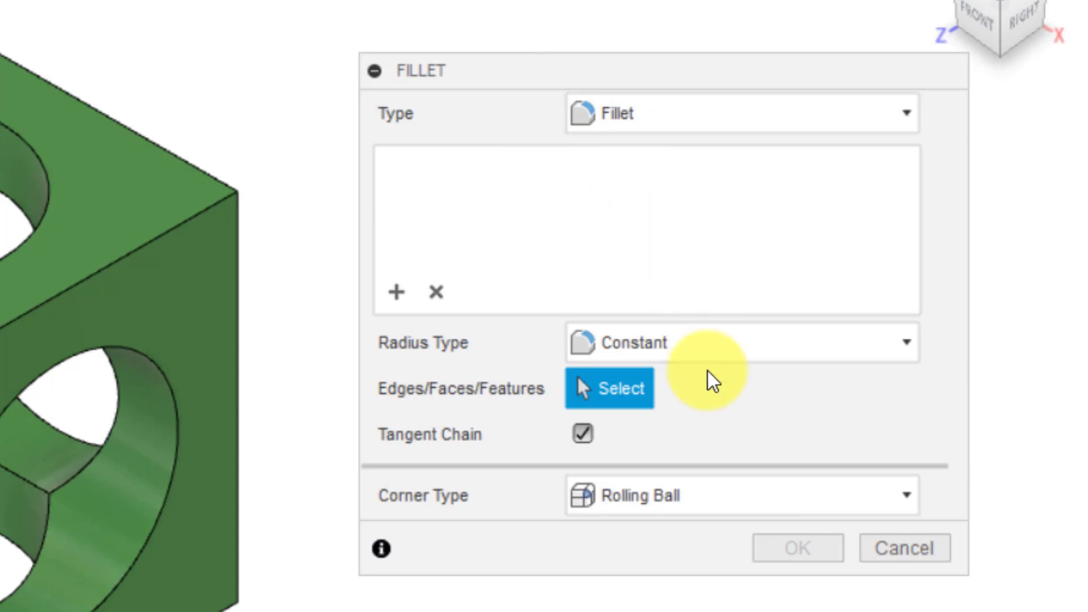
click(707, 344)
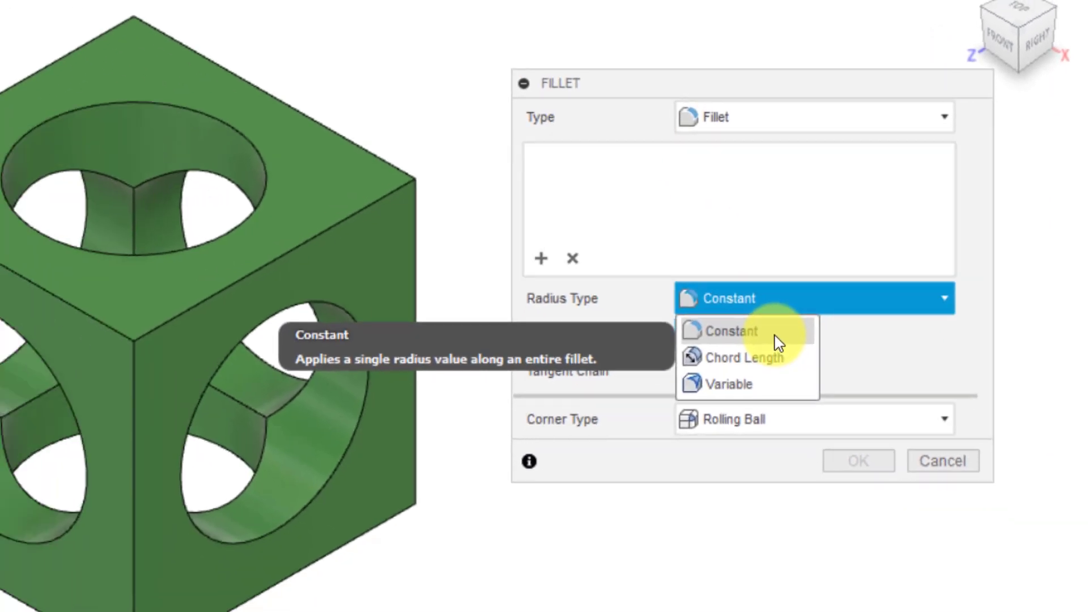
click(696, 385)
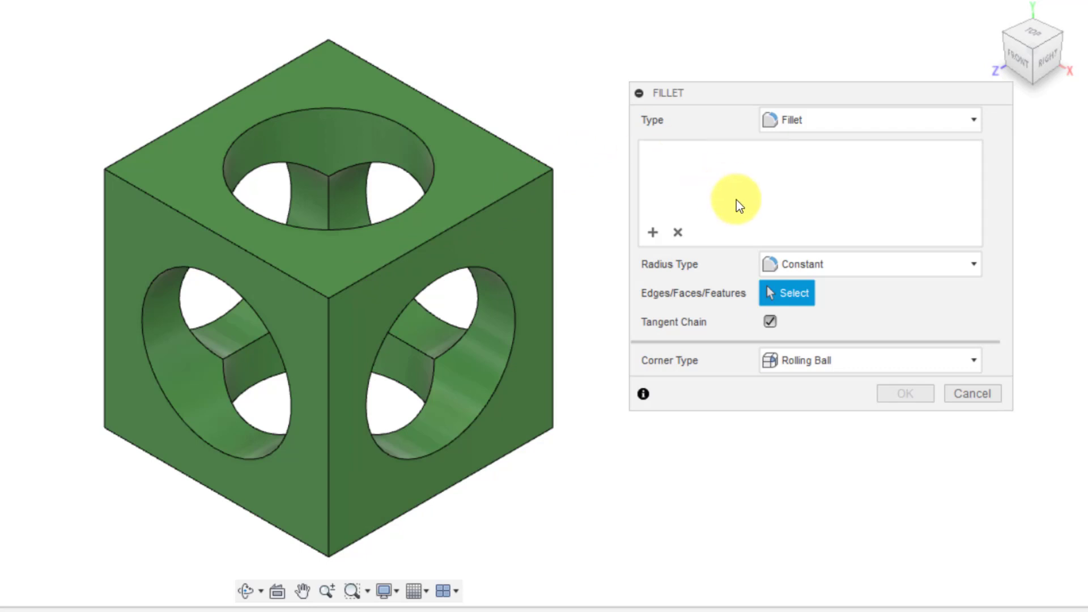
click(829, 273)
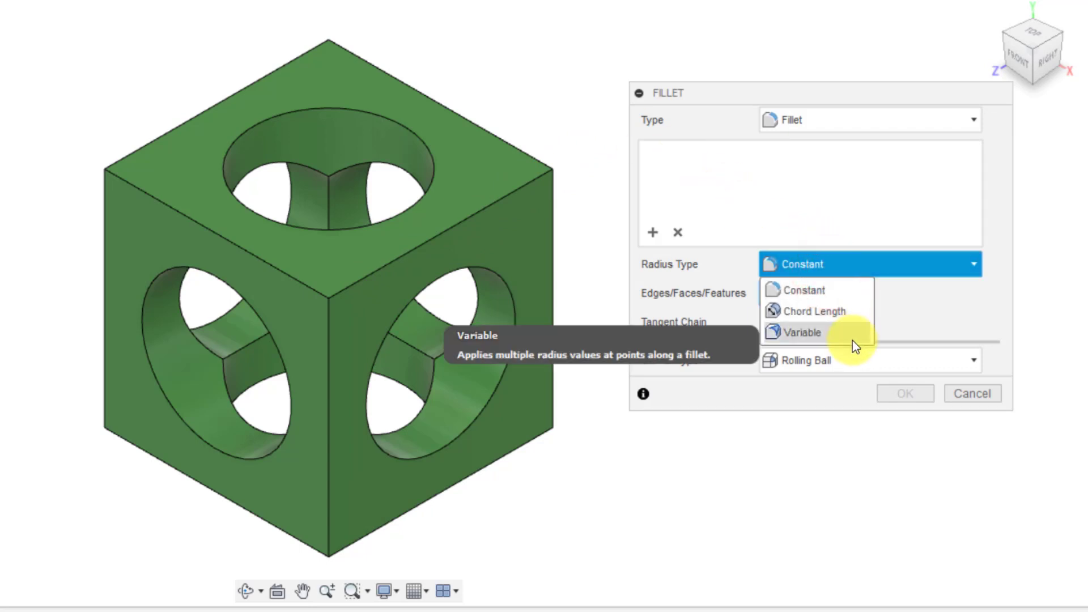
click(910, 309)
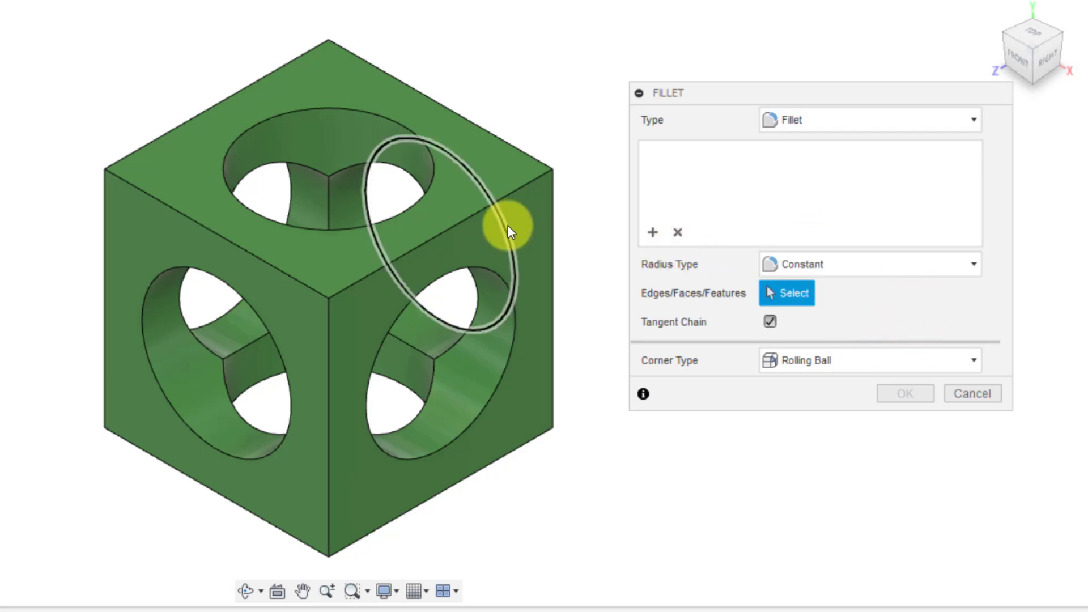
Step: Select three outer edges bounding the cube's right face for the constant fillet and set the radius to 10 mm
click(508, 196)
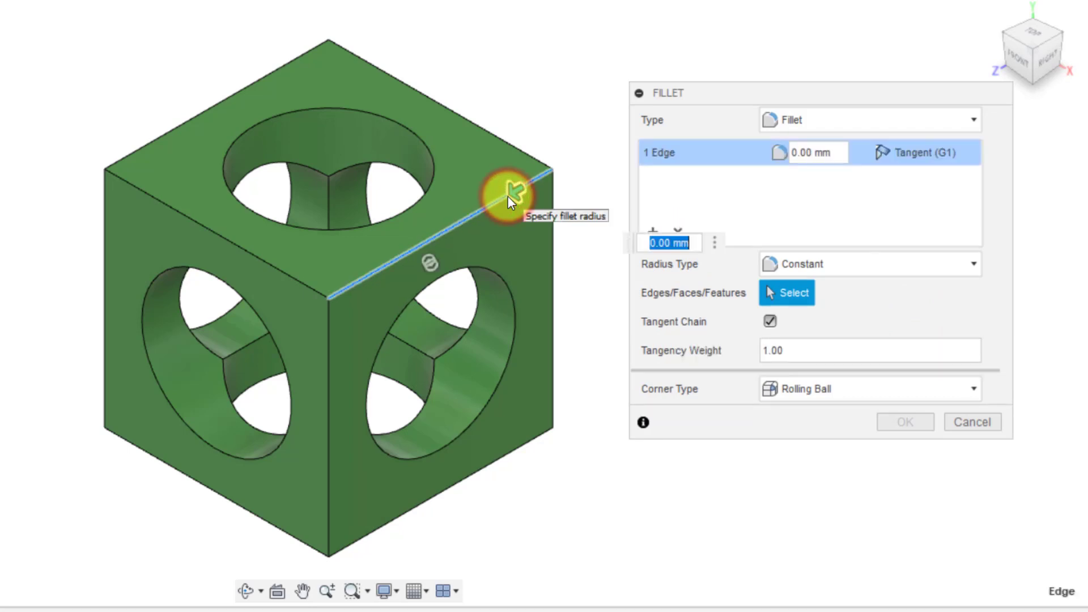
ctrl+click(555, 230)
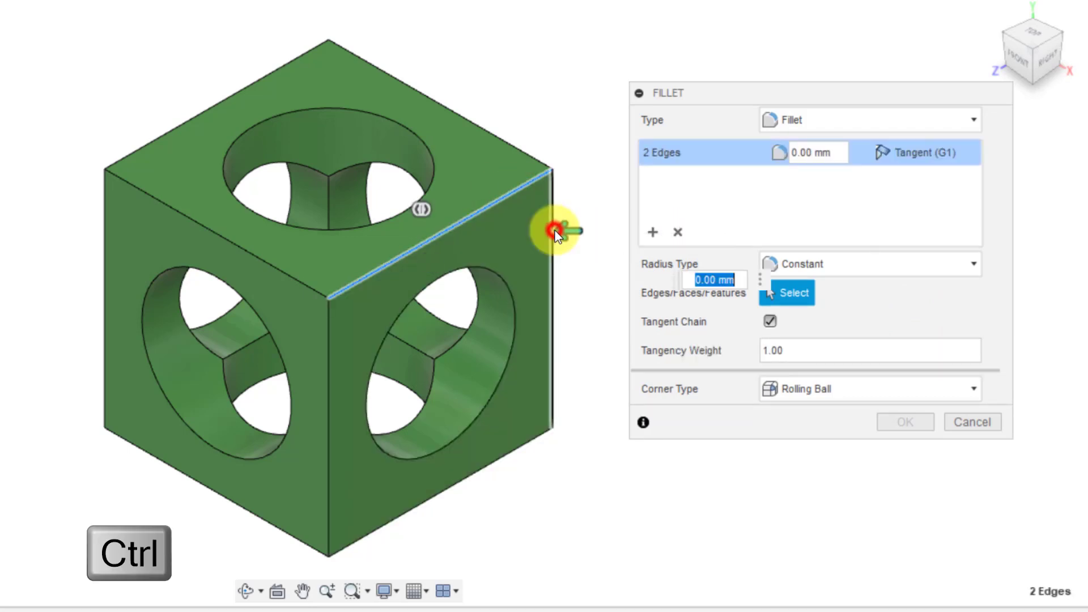
ctrl+click(326, 340)
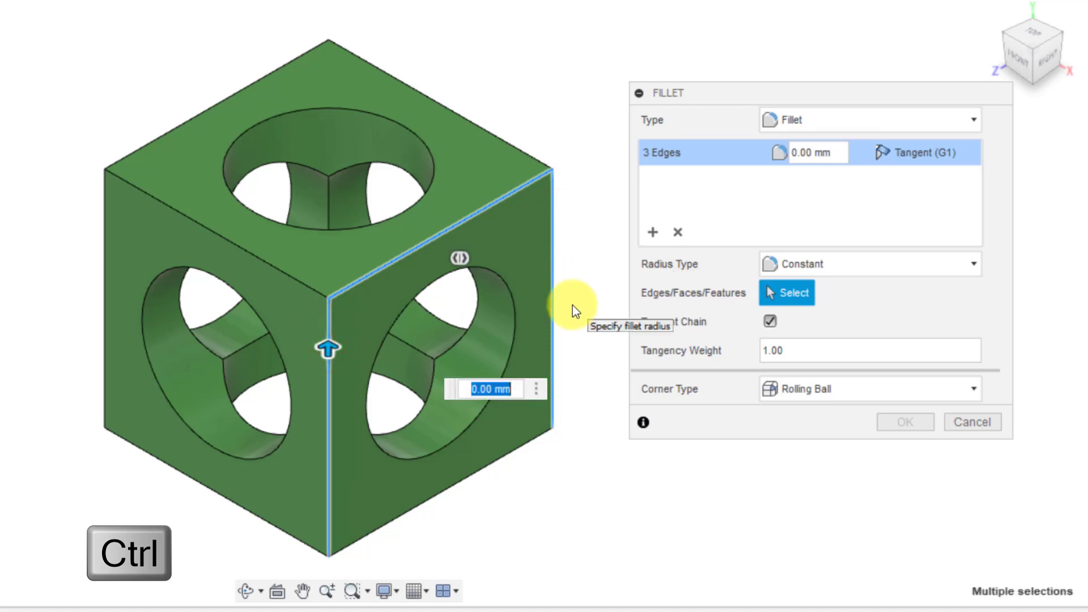
text(10)
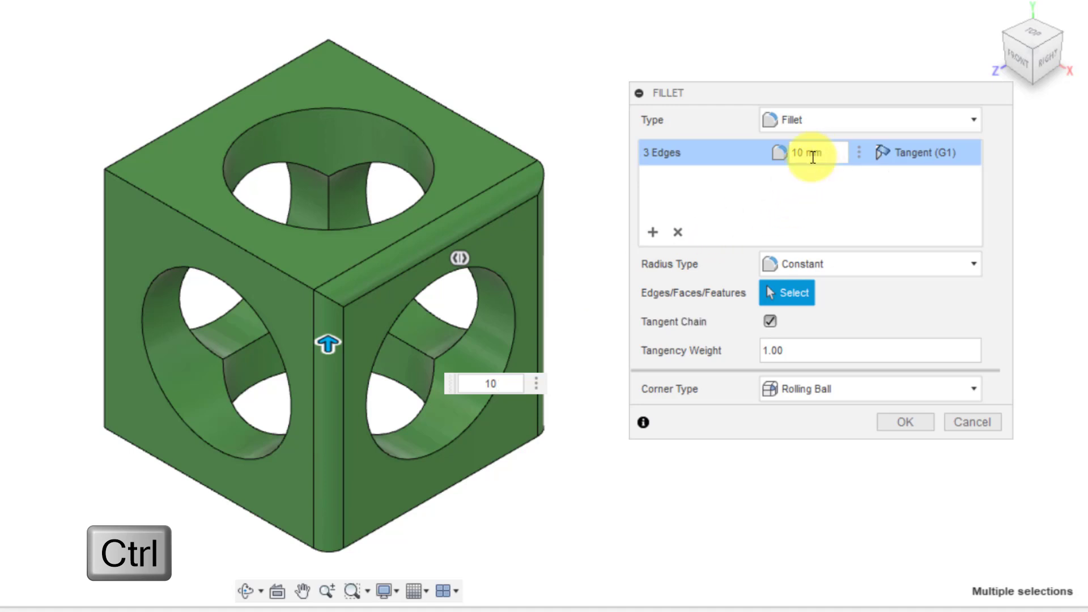
Step: Add the cube's remaining nine outer edges, including the hidden ones, to the 10 mm fillet selection
ctrl+click(469, 120)
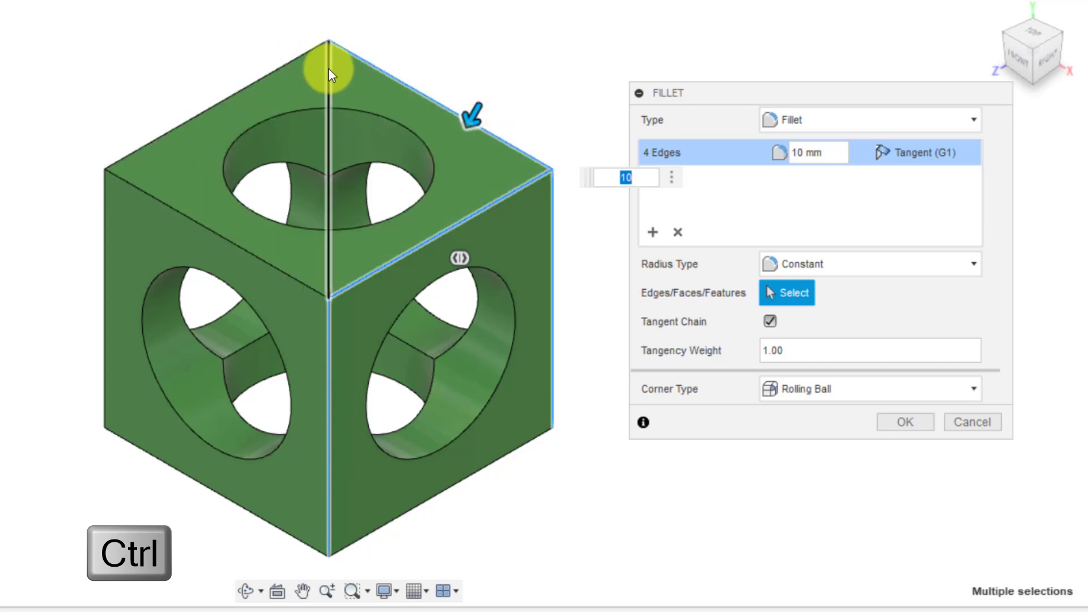
ctrl+click(330, 73)
ctrl+click(295, 55)
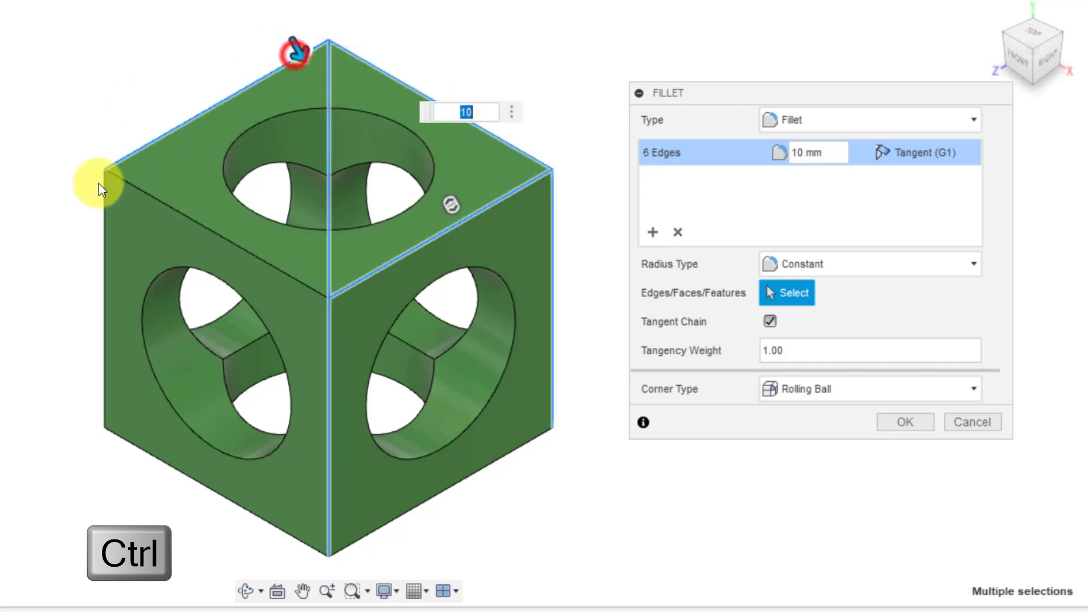
ctrl+click(110, 188)
ctrl+click(133, 188)
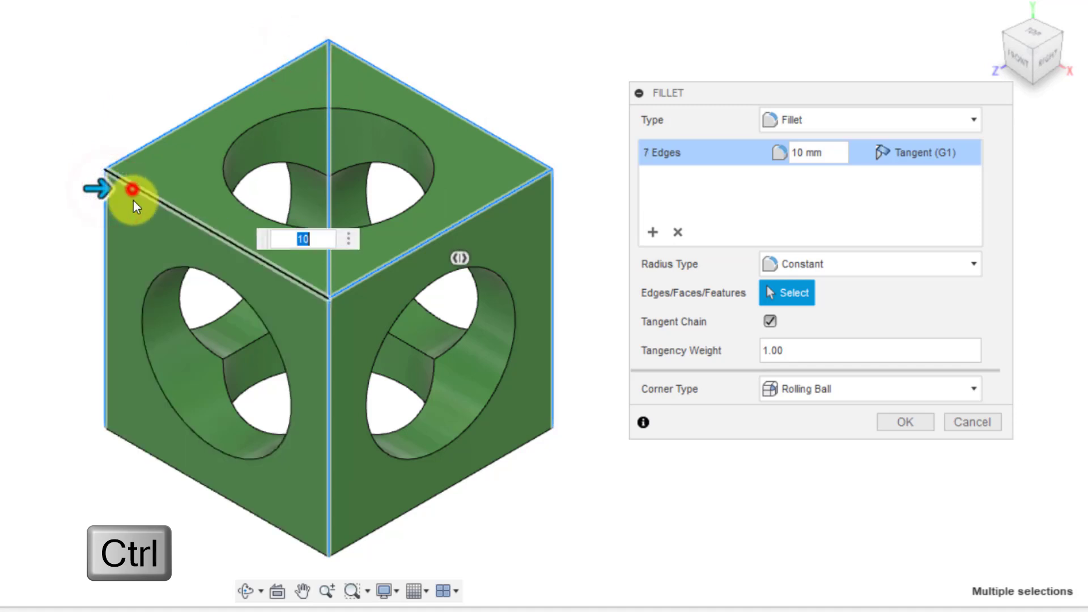
ctrl+click(129, 410)
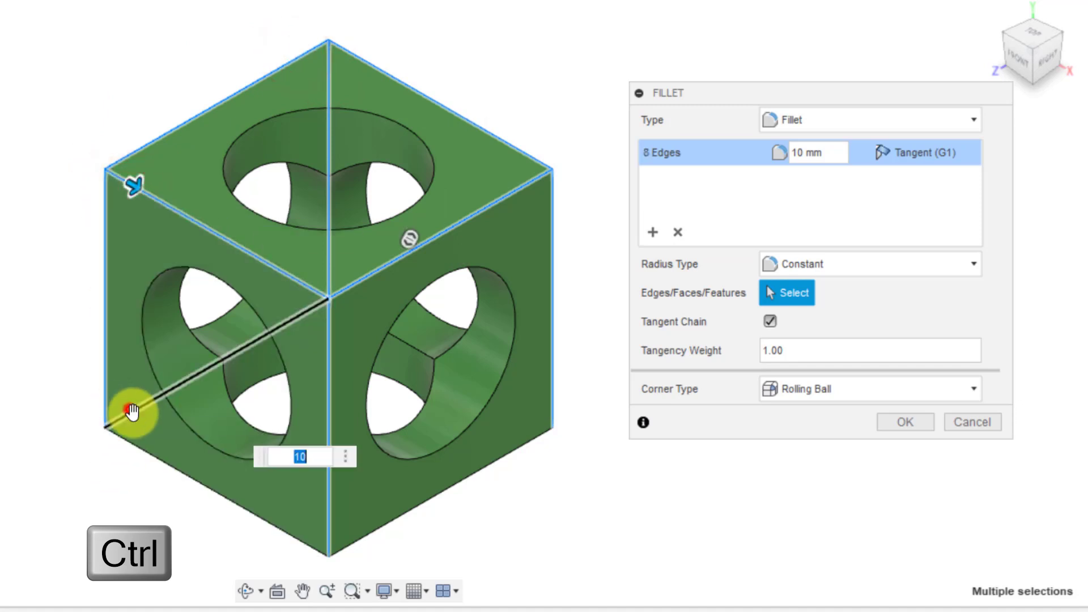
ctrl+click(199, 489)
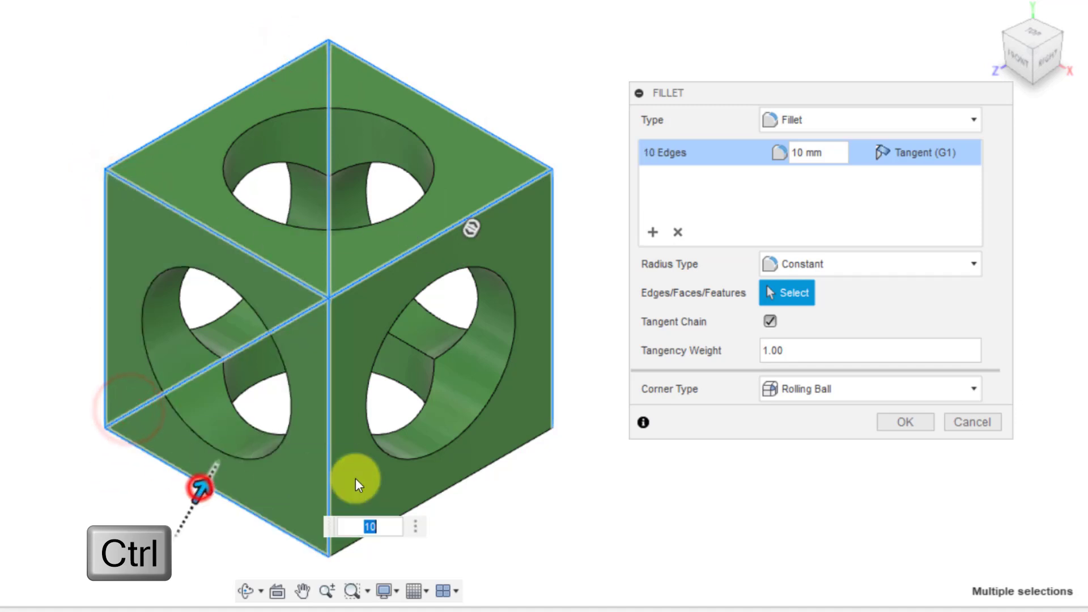
ctrl+click(510, 457)
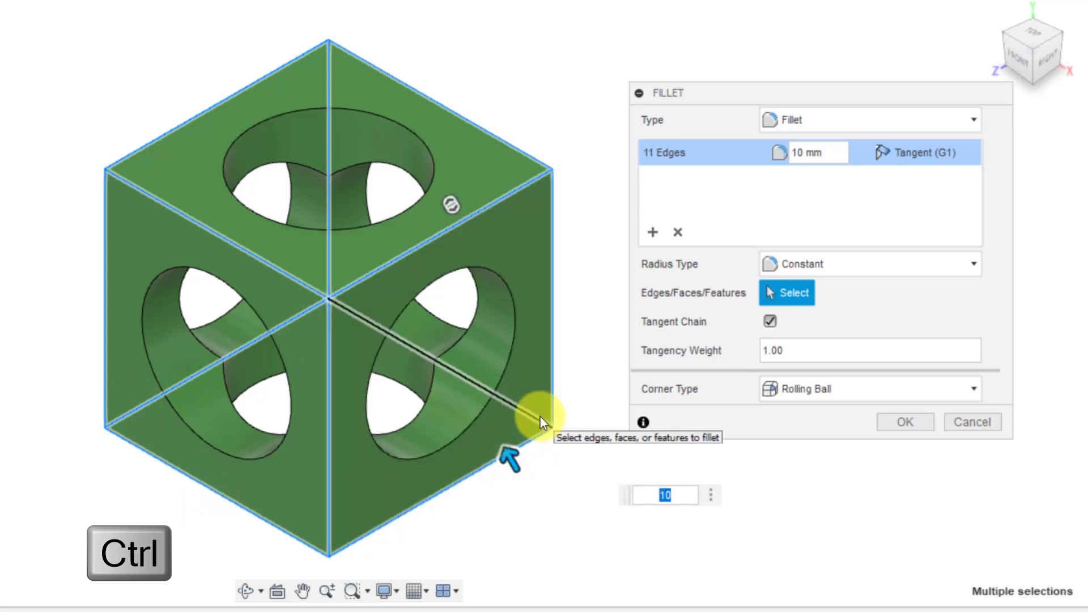
ctrl+click(540, 417)
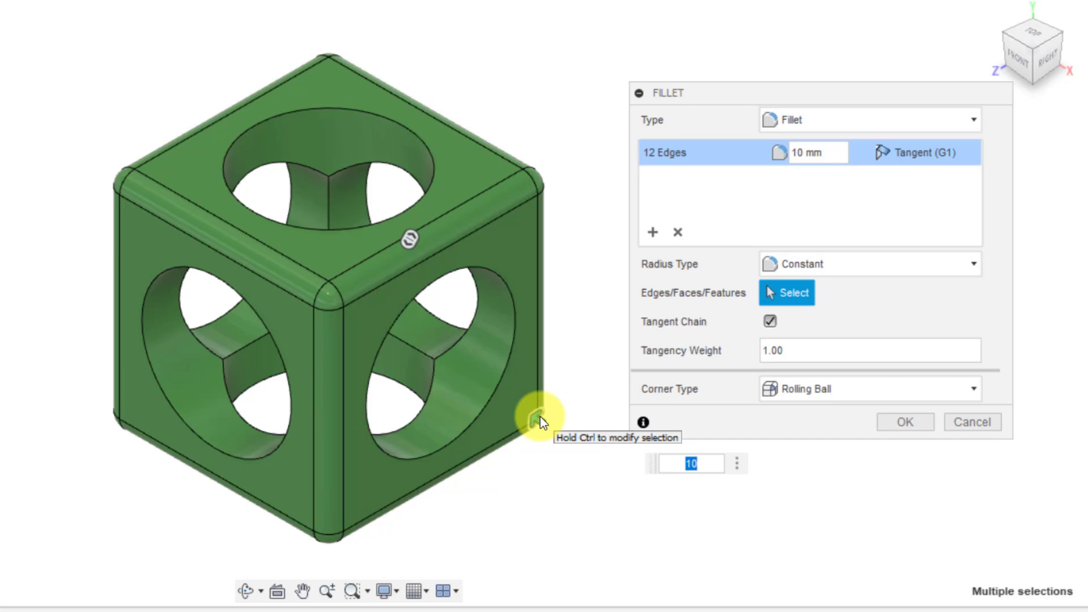
Step: Try a 5 mm radius on the cube's outer edges, and set the fillet radius back to 10 mm
click(836, 150)
double_click(836, 150)
text(5)
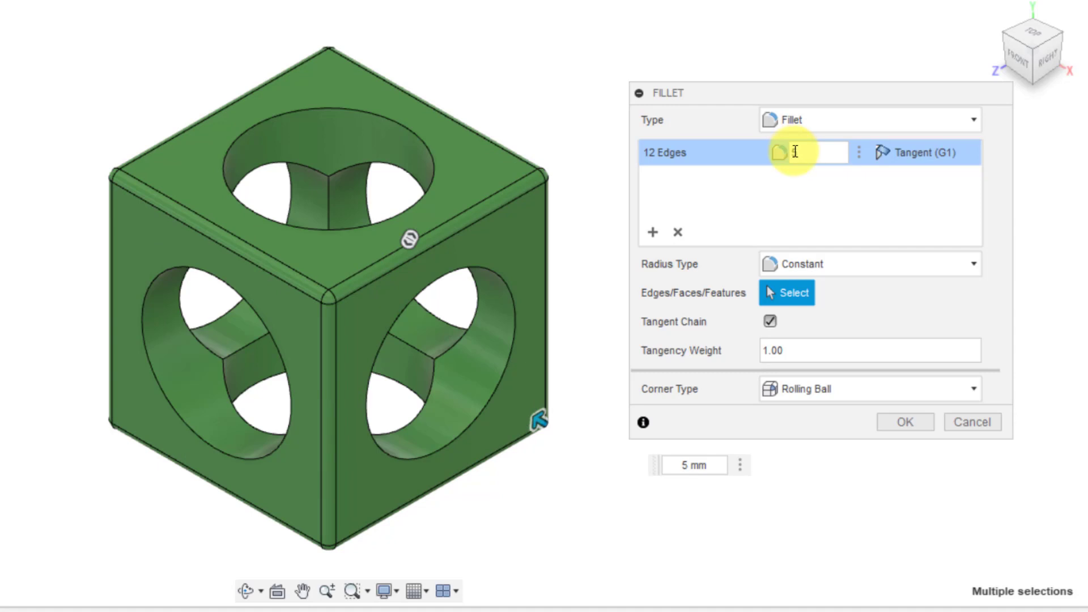
click(794, 151)
text(10)
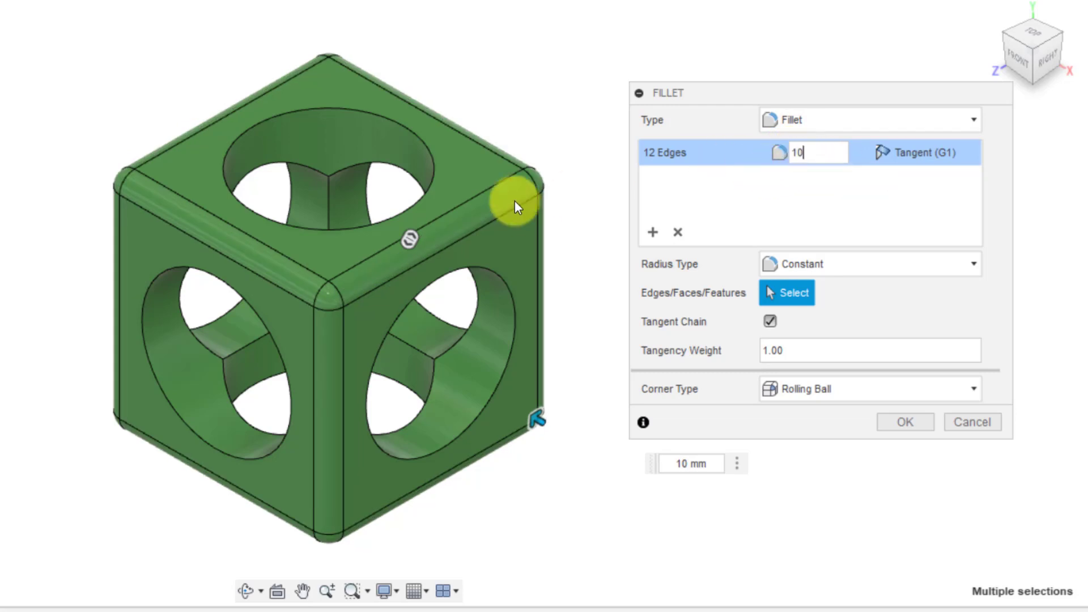
Step: Apply the 10 mm constant-radius fillet to all twelve outer edges of the cube
click(1013, 60)
click(995, 10)
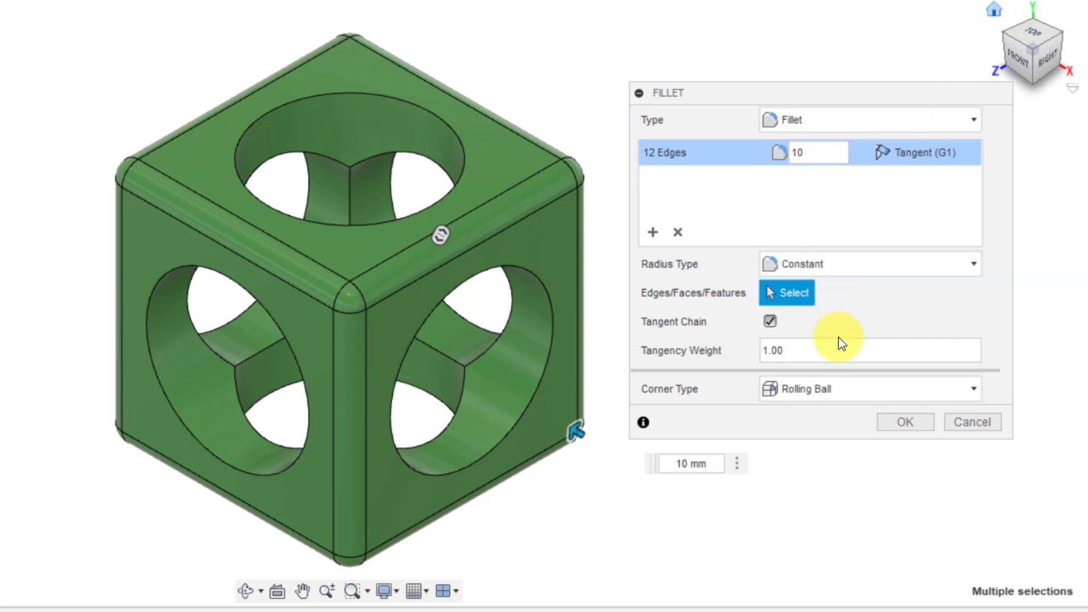
click(909, 424)
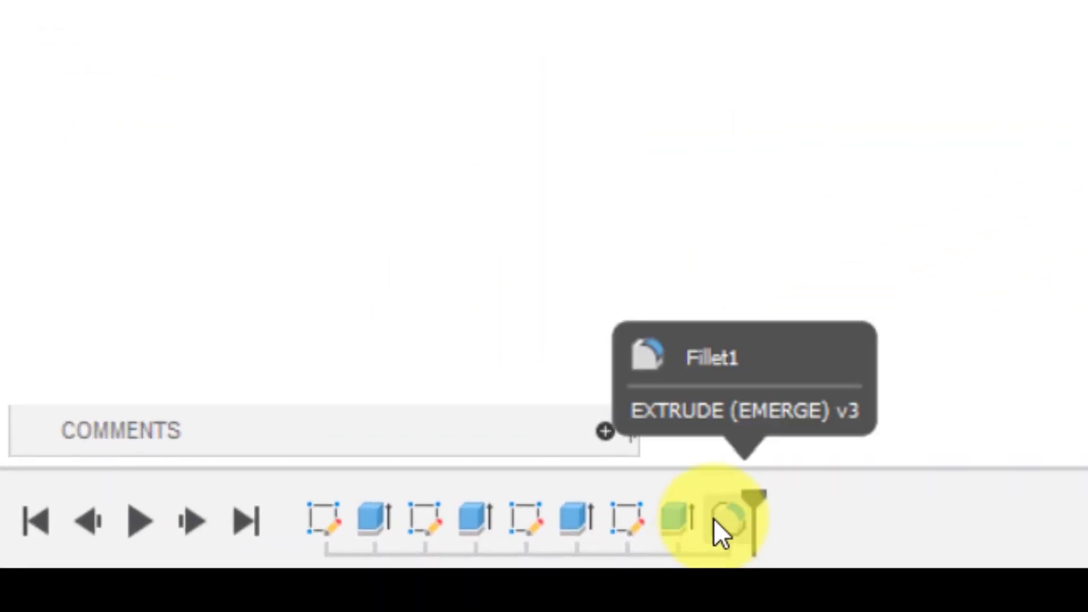
Step: Reopen the cube's fillet for editing and add a second selection set containing all six circular hole edges
right_click(713, 519)
click(839, 145)
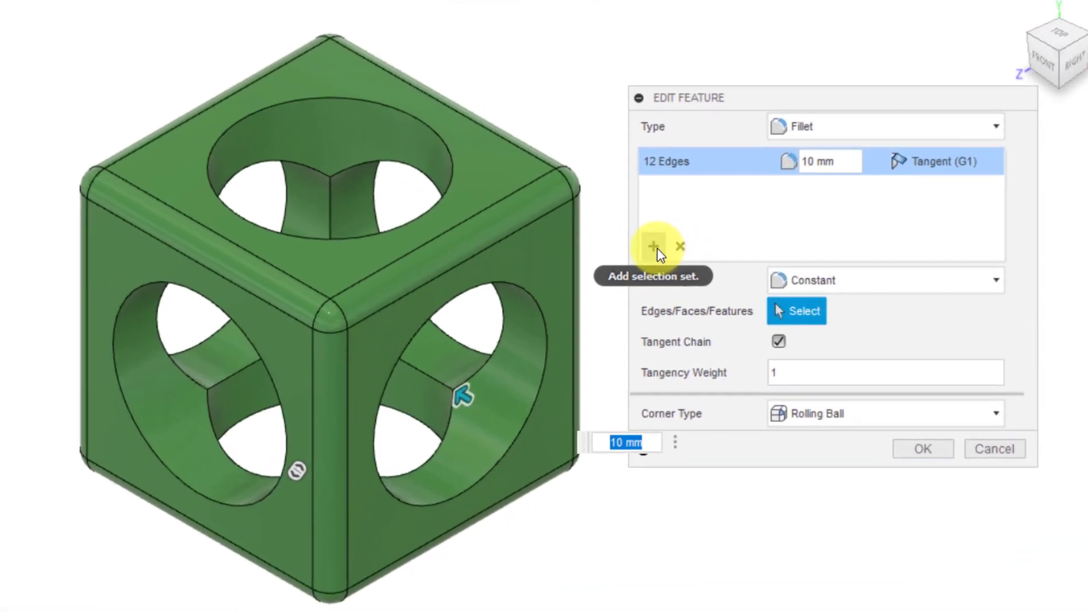
click(655, 248)
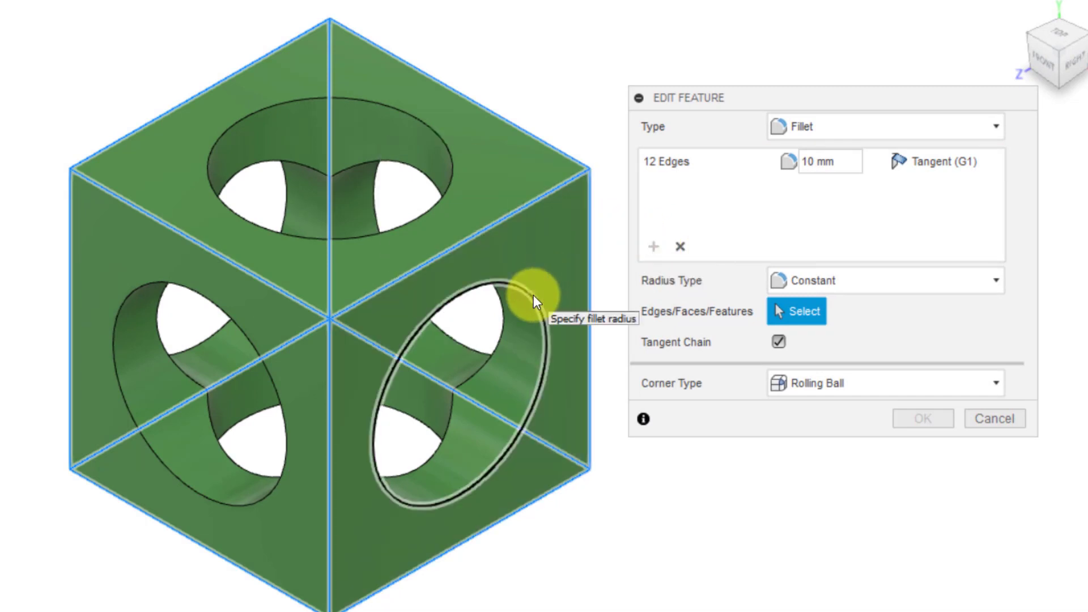
click(532, 296)
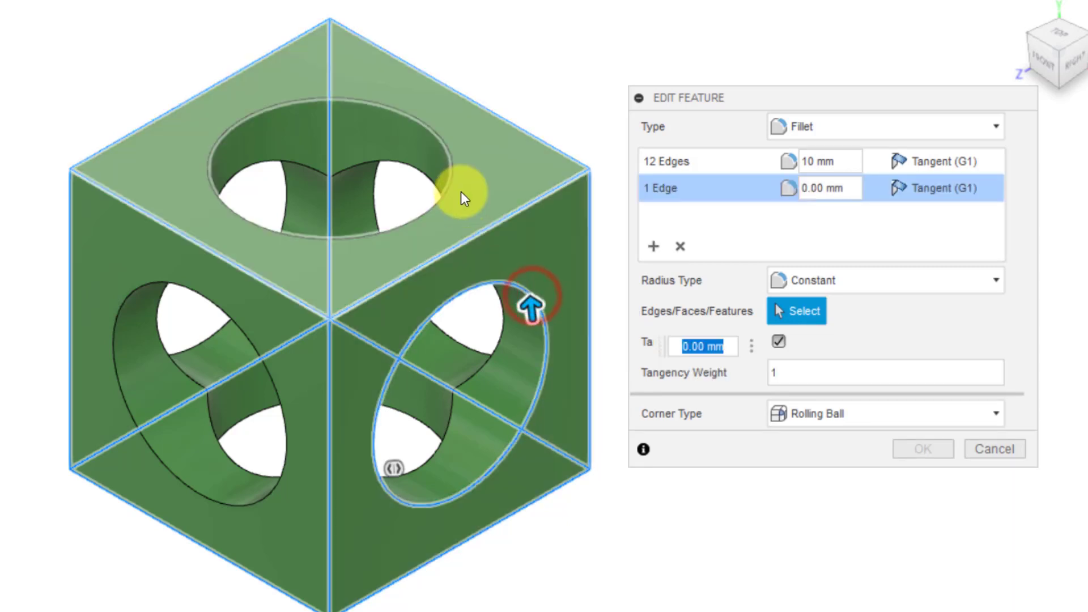
ctrl+click(448, 182)
ctrl+click(377, 192)
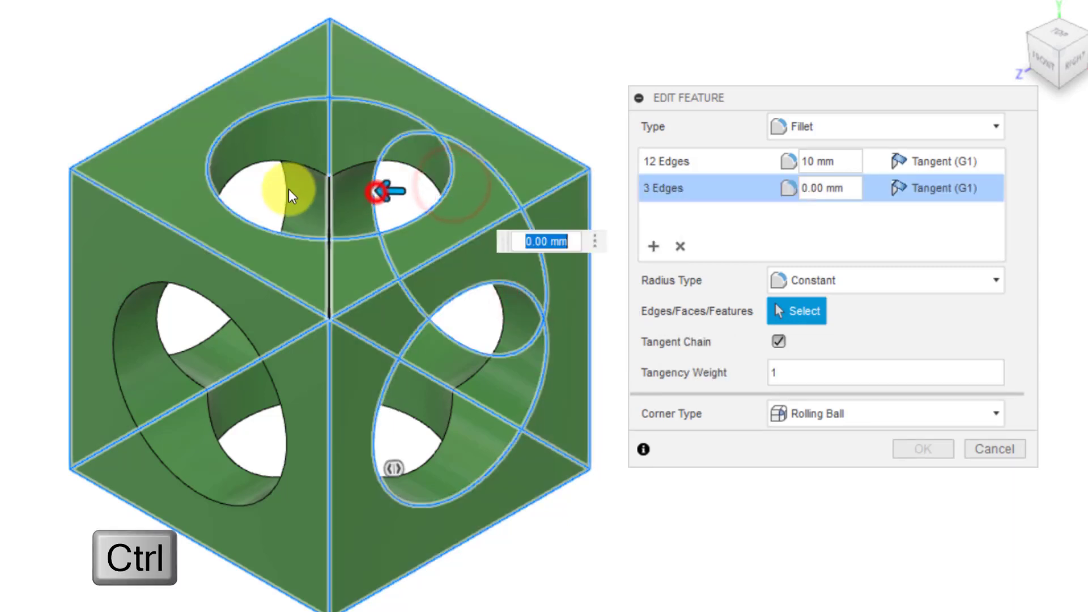
ctrl+click(282, 200)
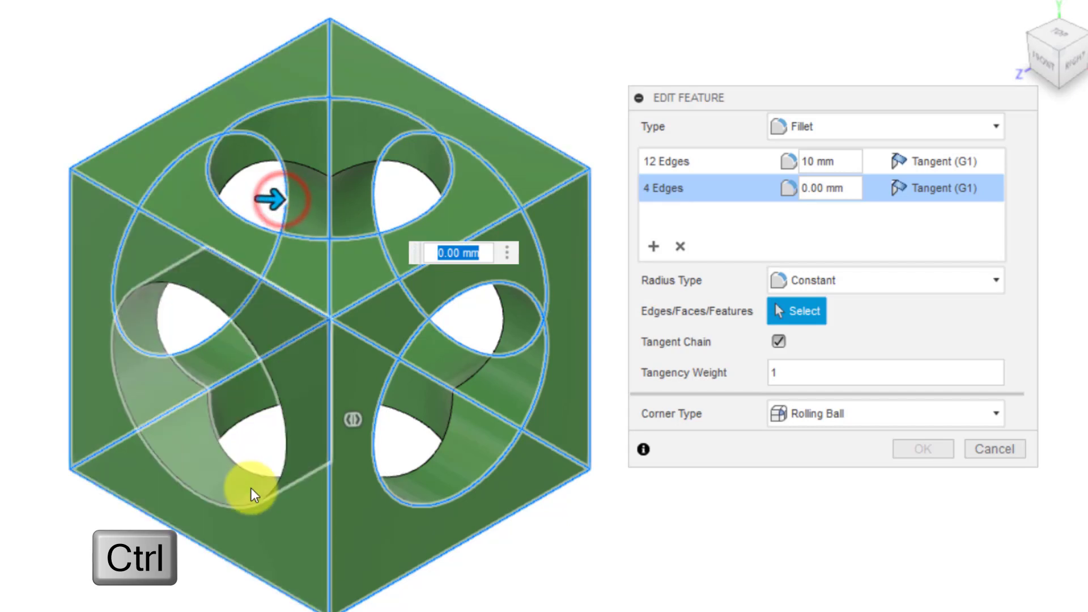
ctrl+click(248, 504)
ctrl+click(423, 419)
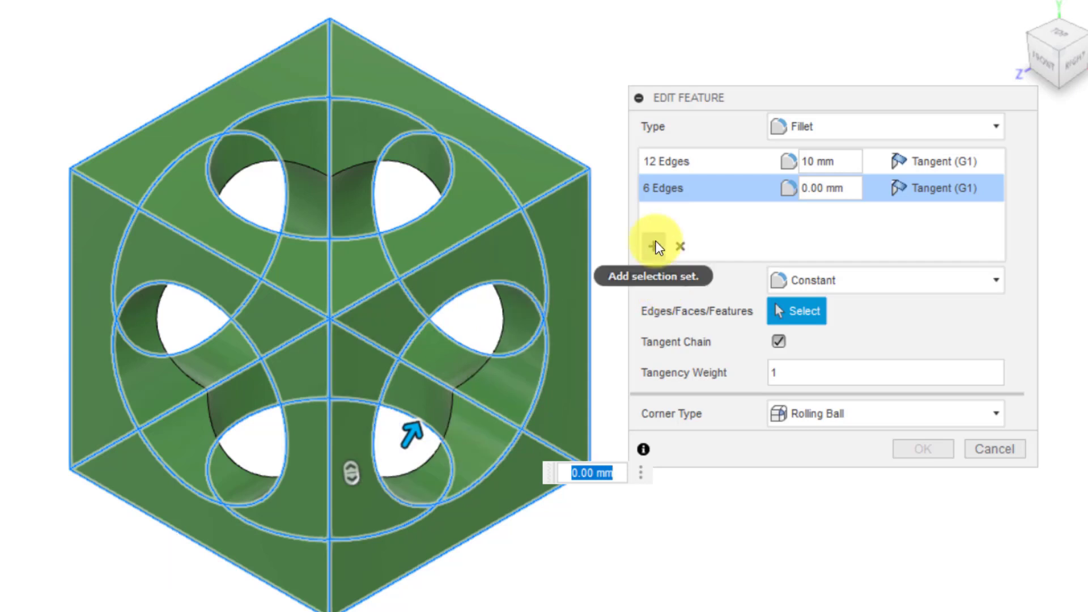
Step: Set the radius of the circular hole edges to 6 mm and apply the edited fillet
drag(849, 189, 801, 194)
text(6)
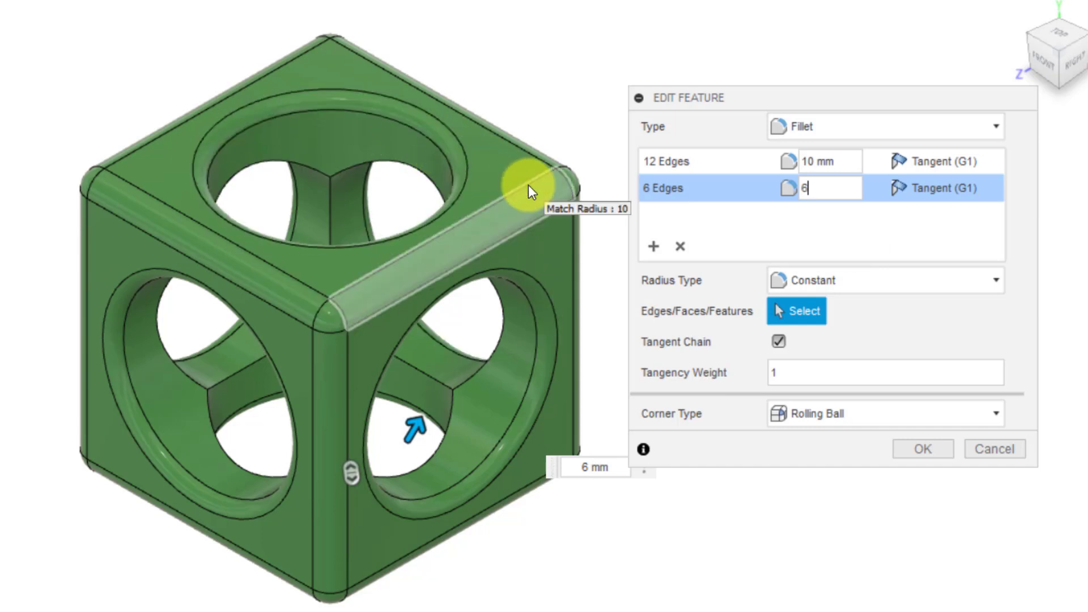
click(846, 211)
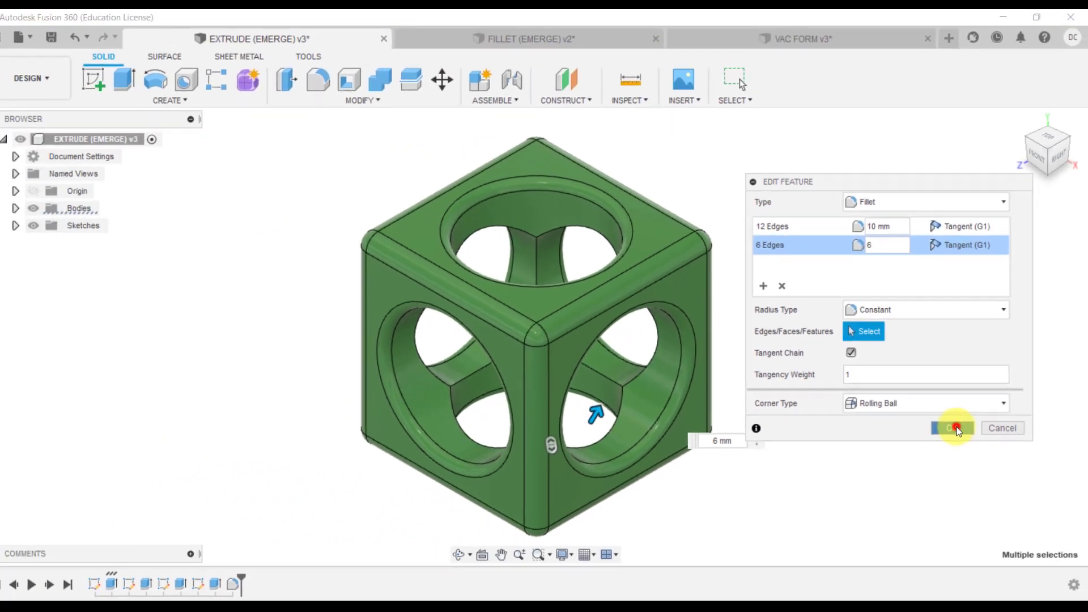
click(952, 442)
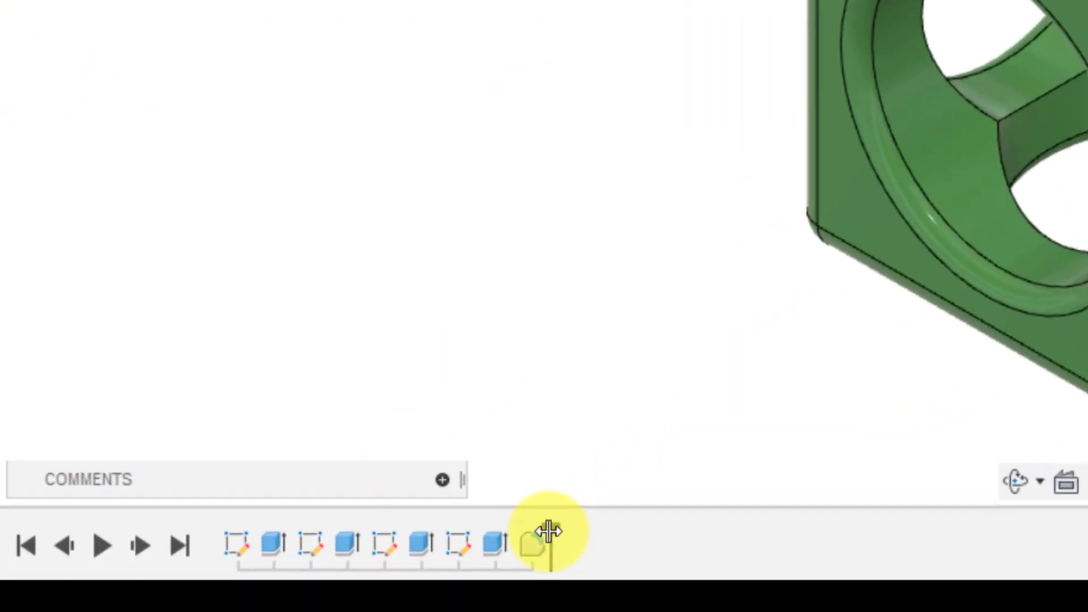
Step: Roll the design history back before the fillet and apply a separate 10 mm fillet to the edge between the top and front faces
drag(484, 542, 452, 542)
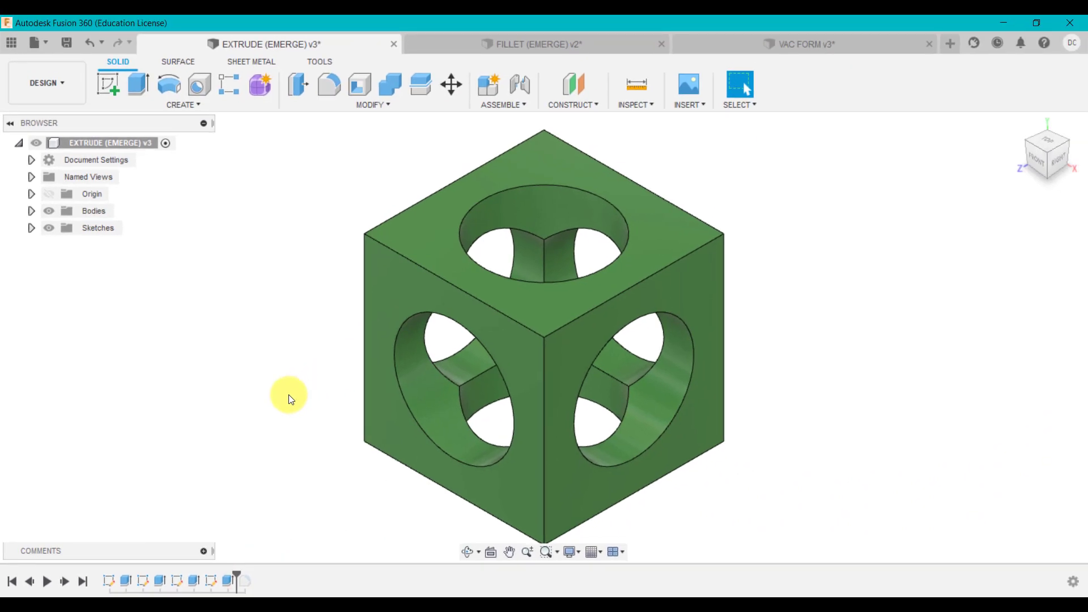
key(f)
click(423, 267)
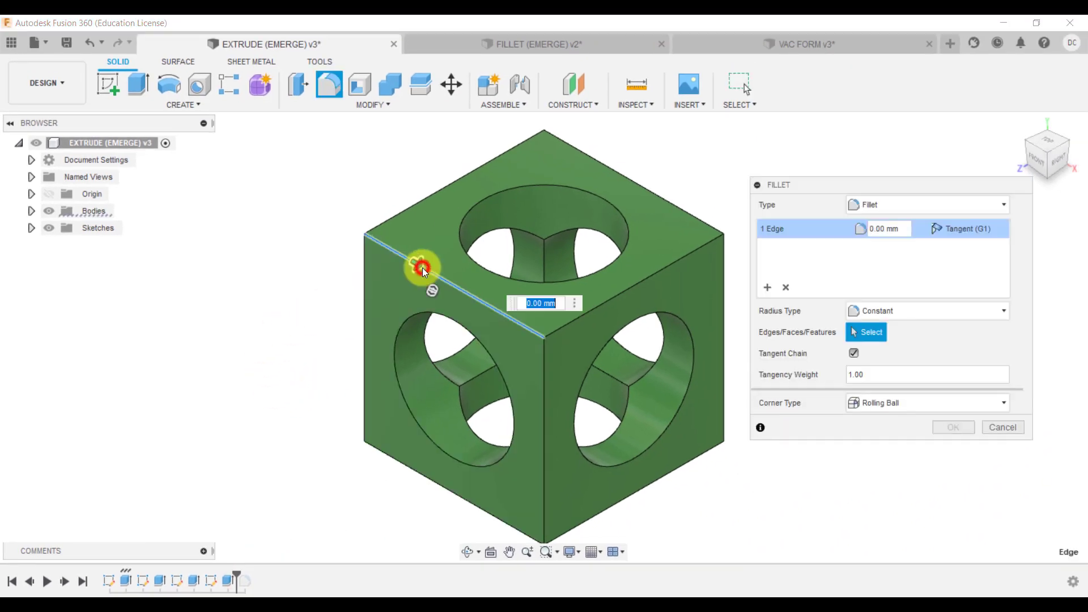
text(10)
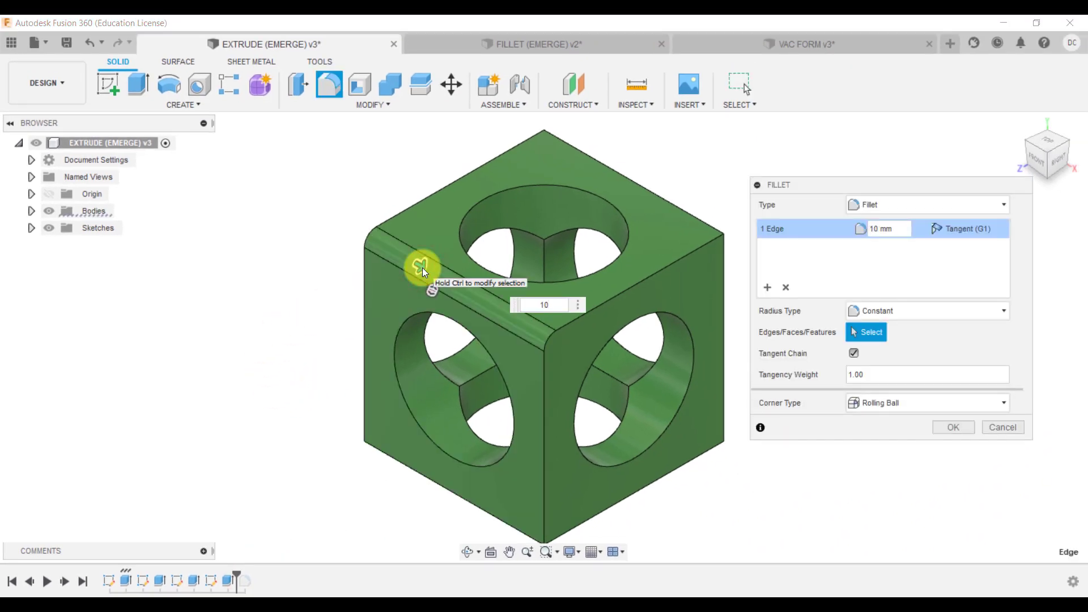
key(Return)
Step: Apply a second separate 10 mm fillet to the tangent edge chain around the right face's top and front edges
key(f)
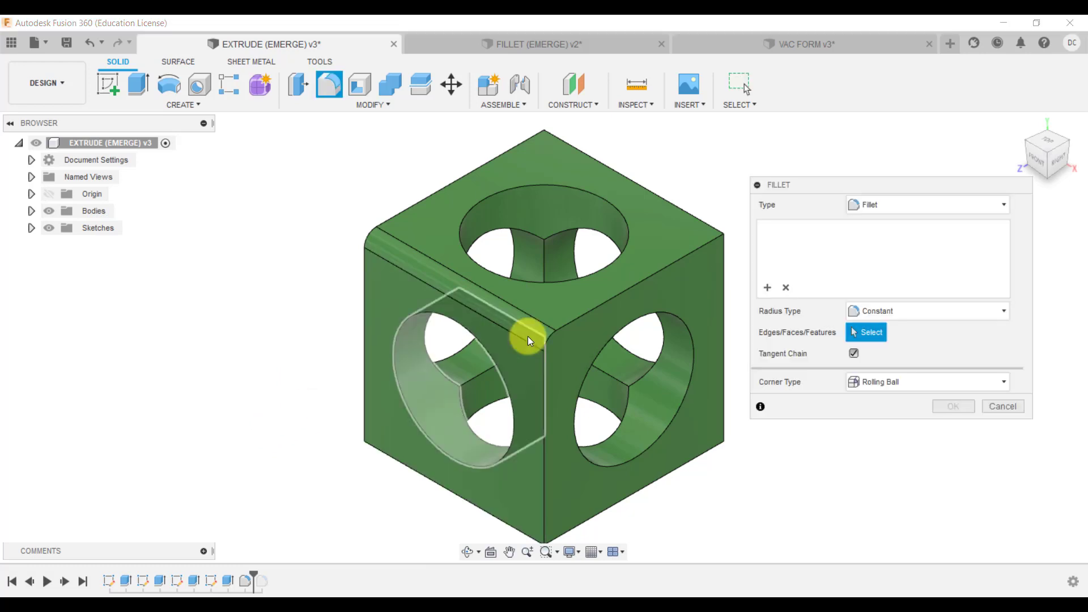
click(569, 321)
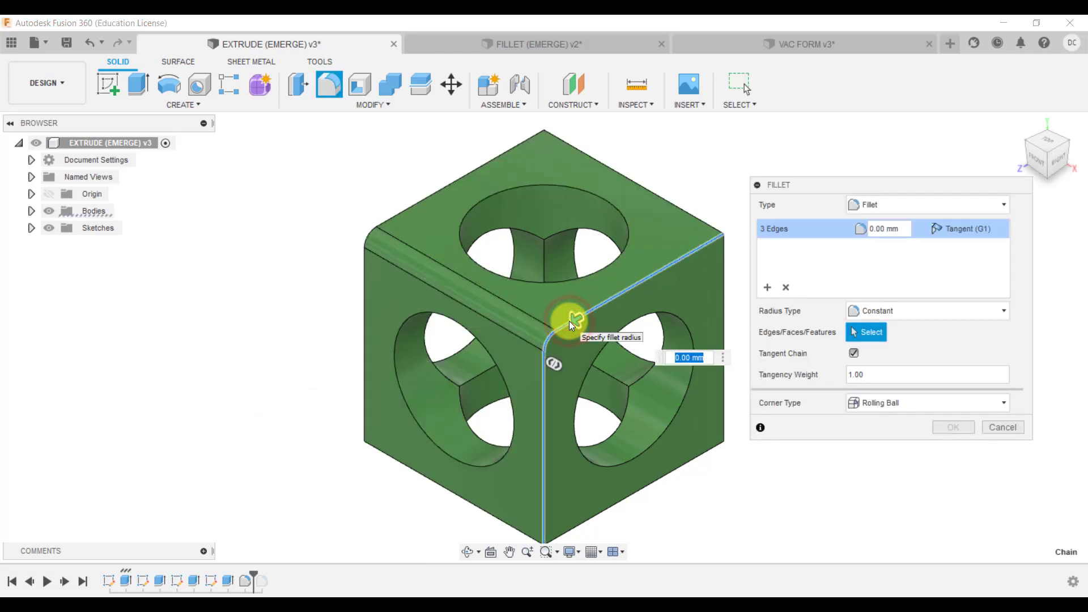
text(10)
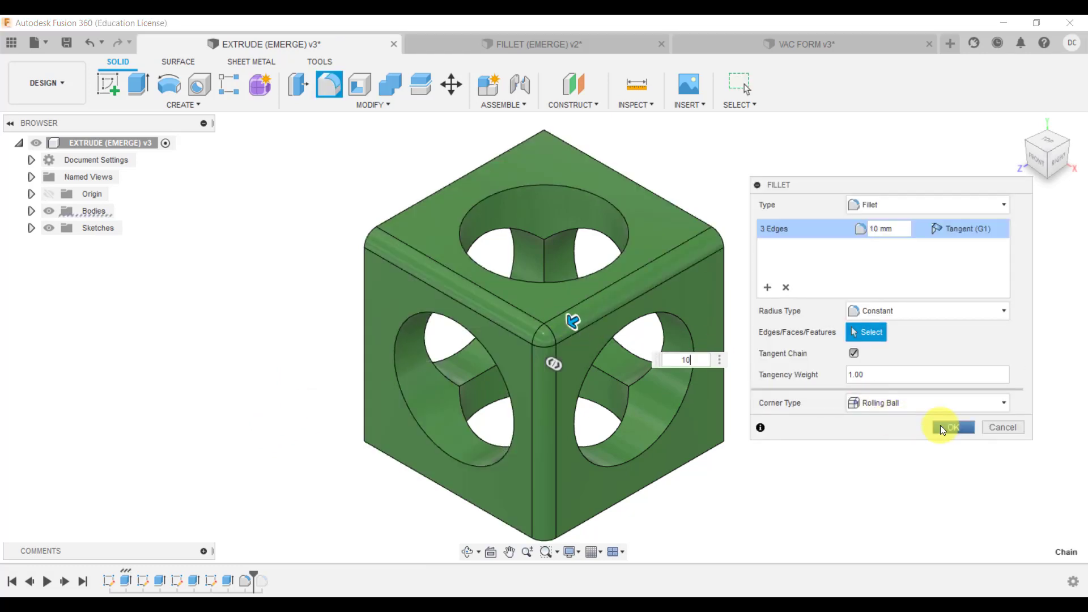
click(942, 426)
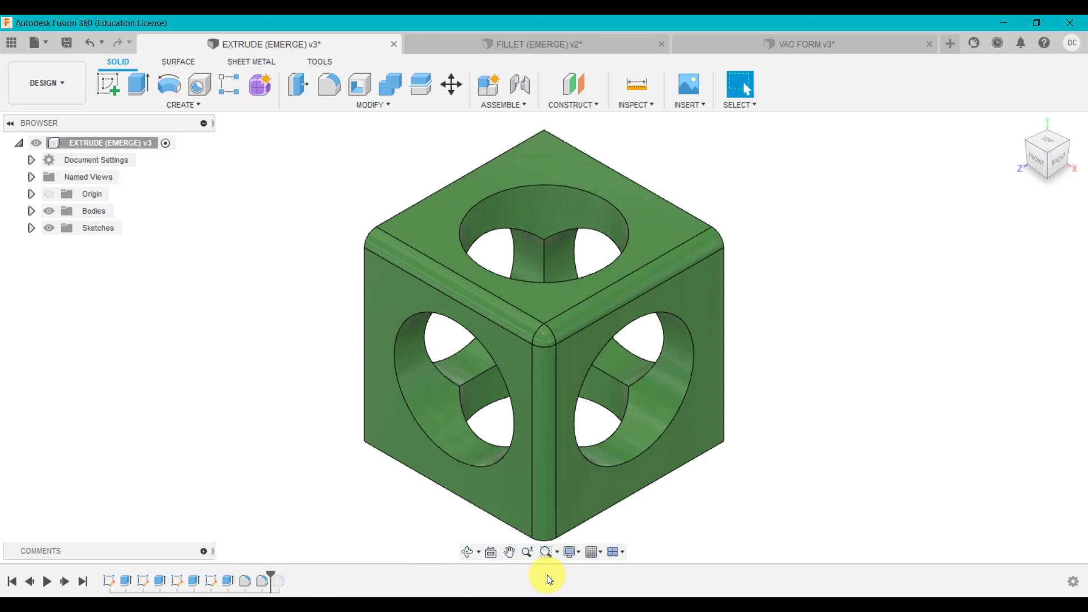
Step: Delete the two separate 10 mm fillets and roll the design history forward past the original combined fillet
click(264, 582)
shift+click(246, 582)
right_click(246, 582)
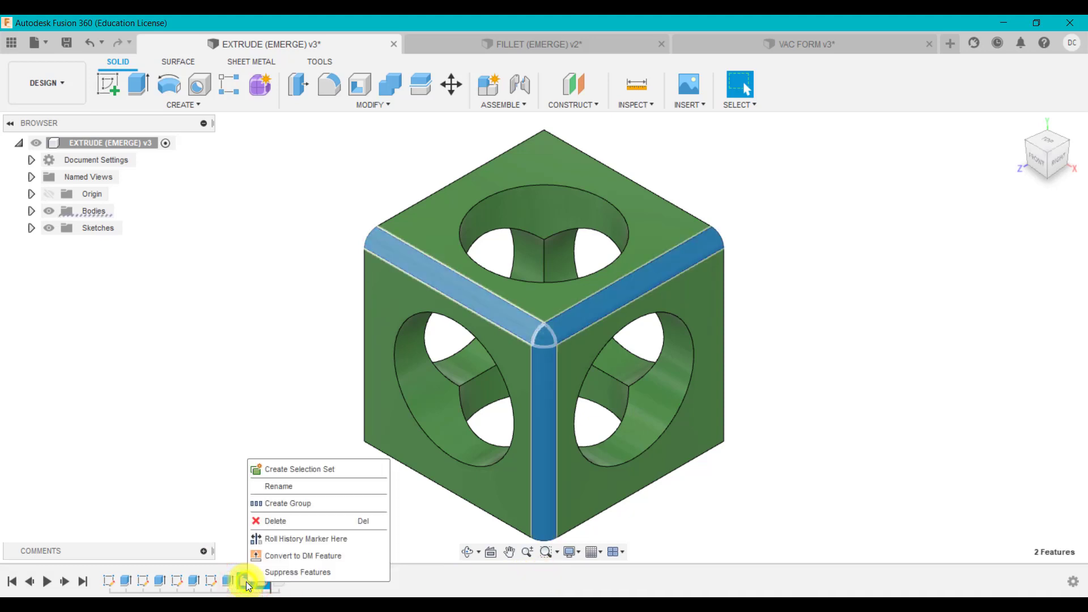
click(272, 521)
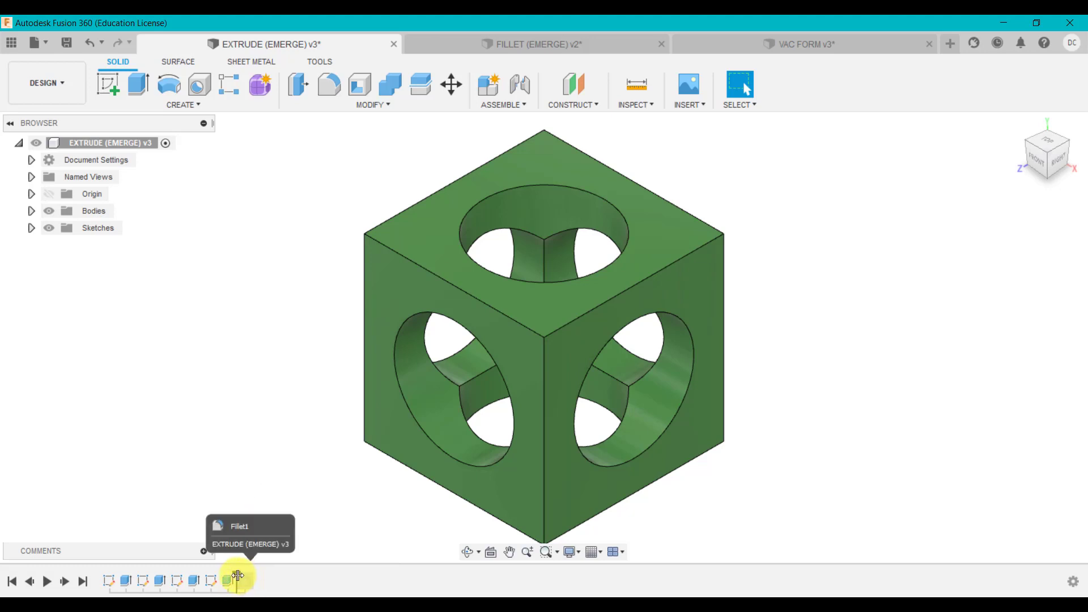
drag(238, 577, 254, 578)
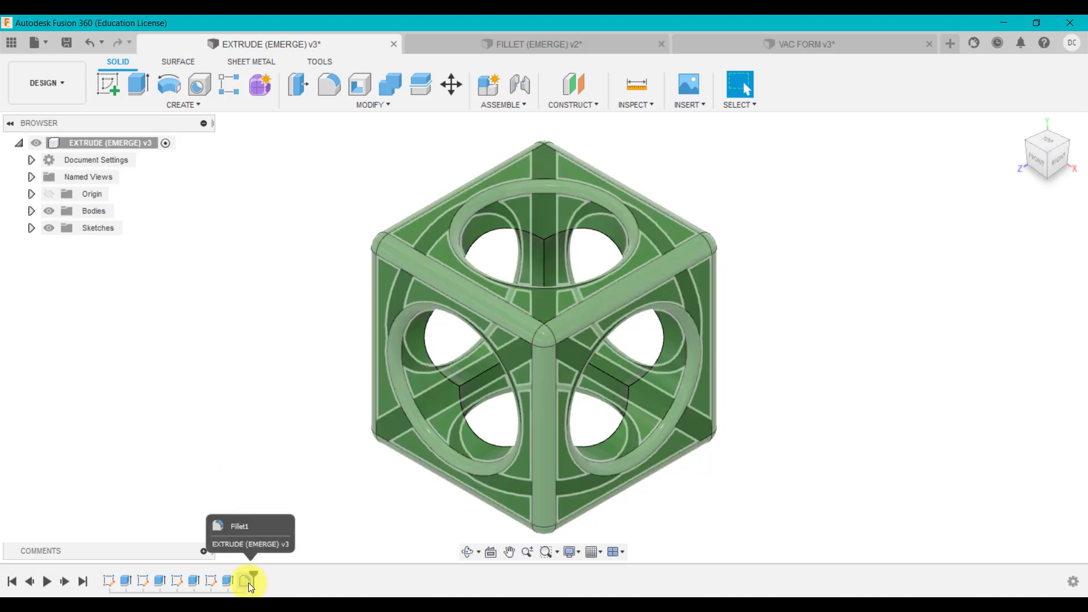
Step: Edit the combined fillet and set its corner type to Setback with the 10 mm outer-edge set active
click(265, 431)
right_click(248, 580)
click(295, 457)
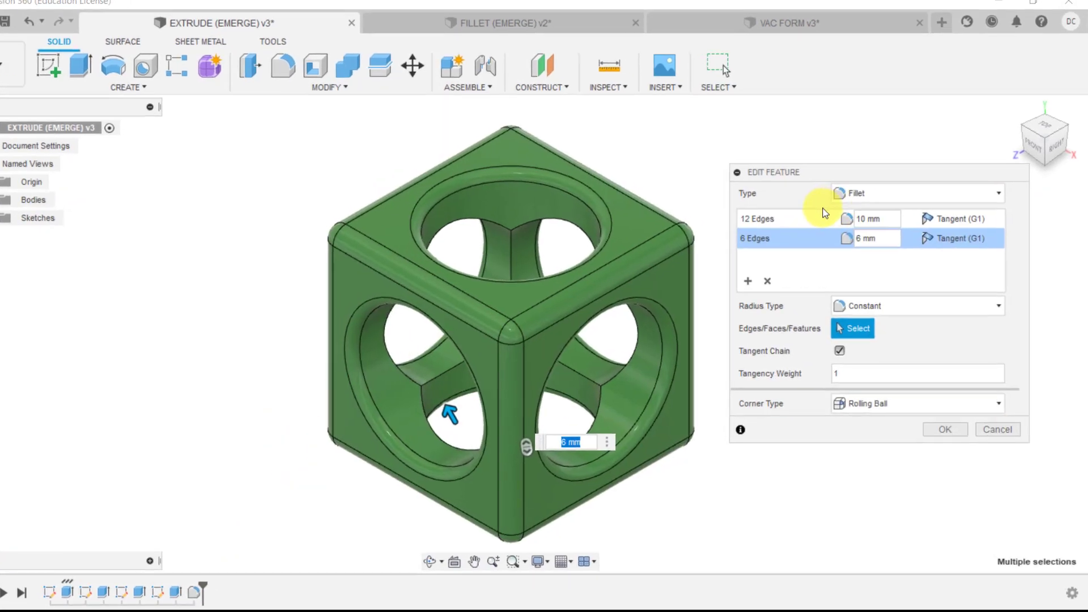
click(834, 227)
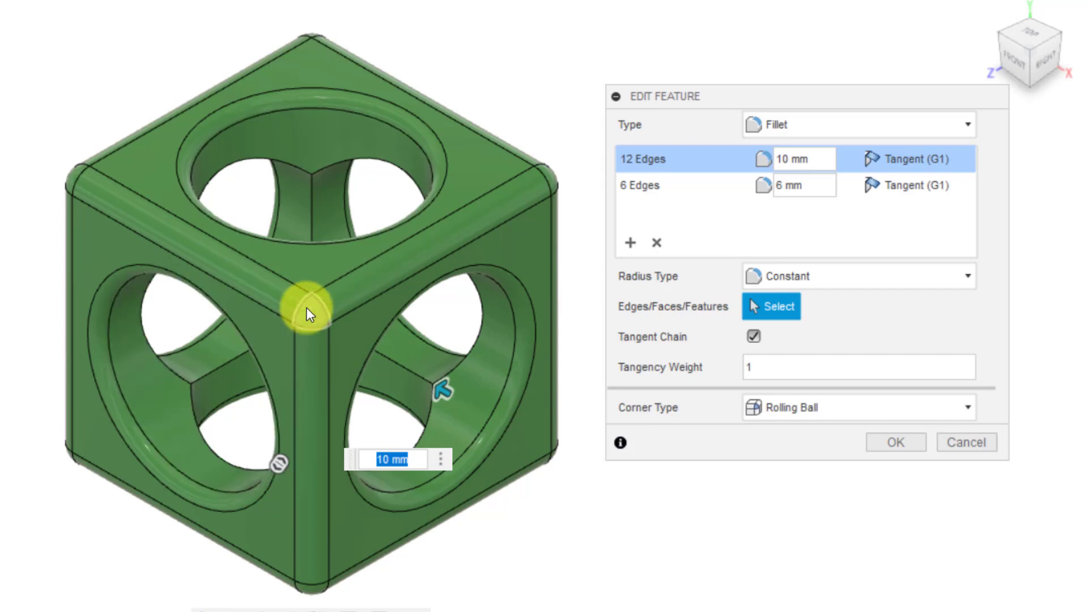
click(826, 408)
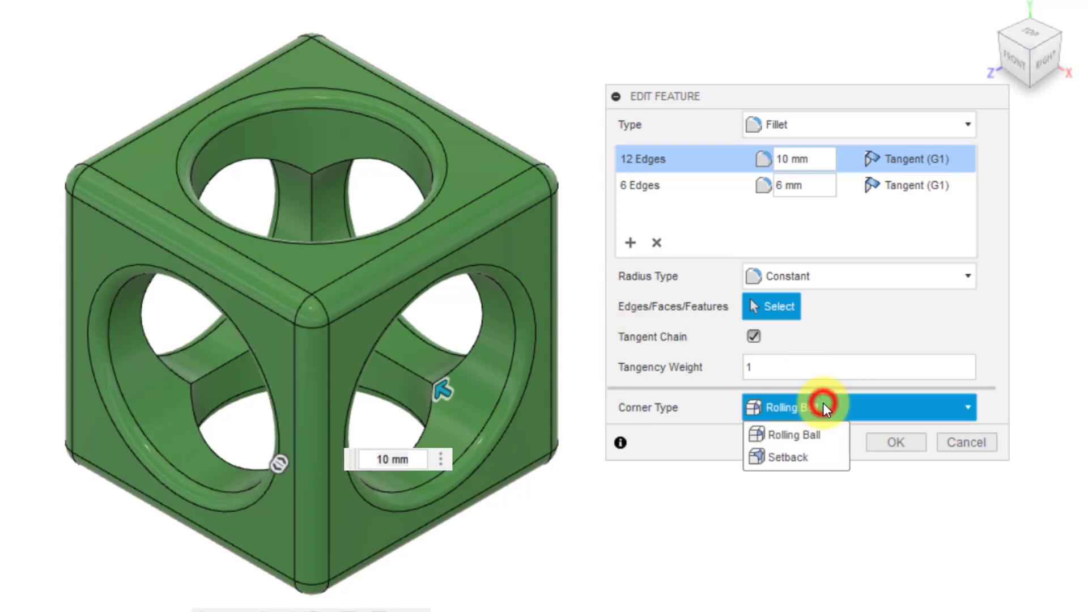
click(807, 462)
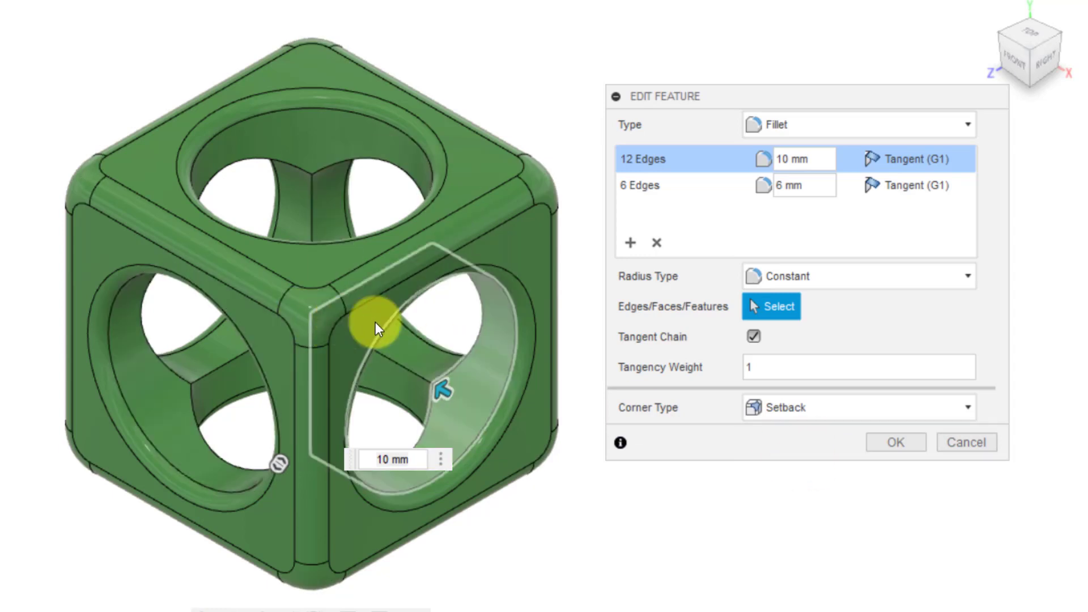
Step: Compare the cube's corner shapes by alternating the fillet's corner type between Rolling Ball and Setback, ending on Rolling Ball
click(867, 413)
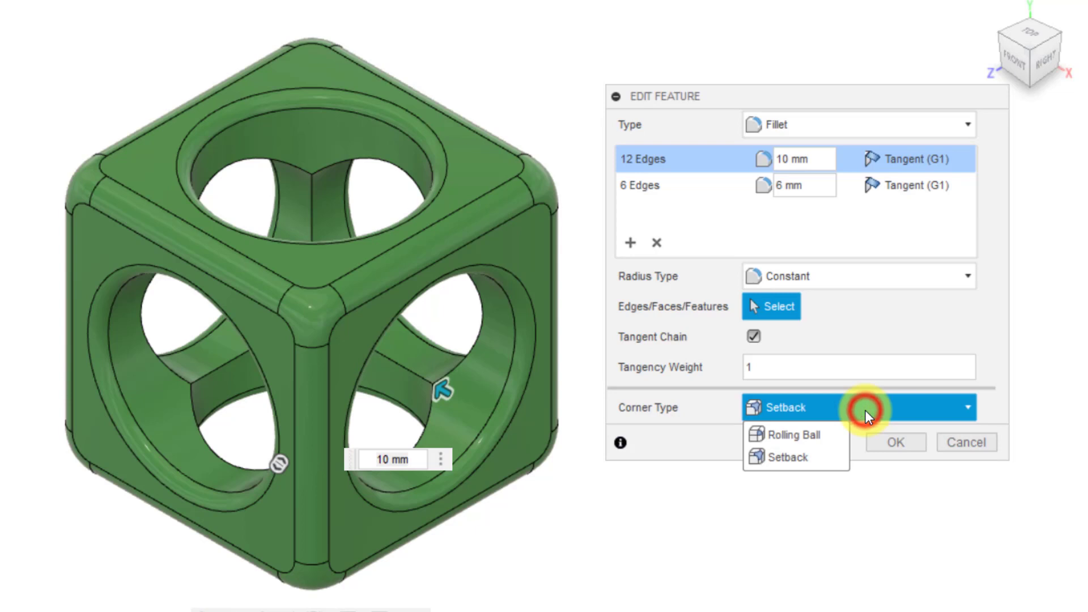
click(815, 433)
click(806, 413)
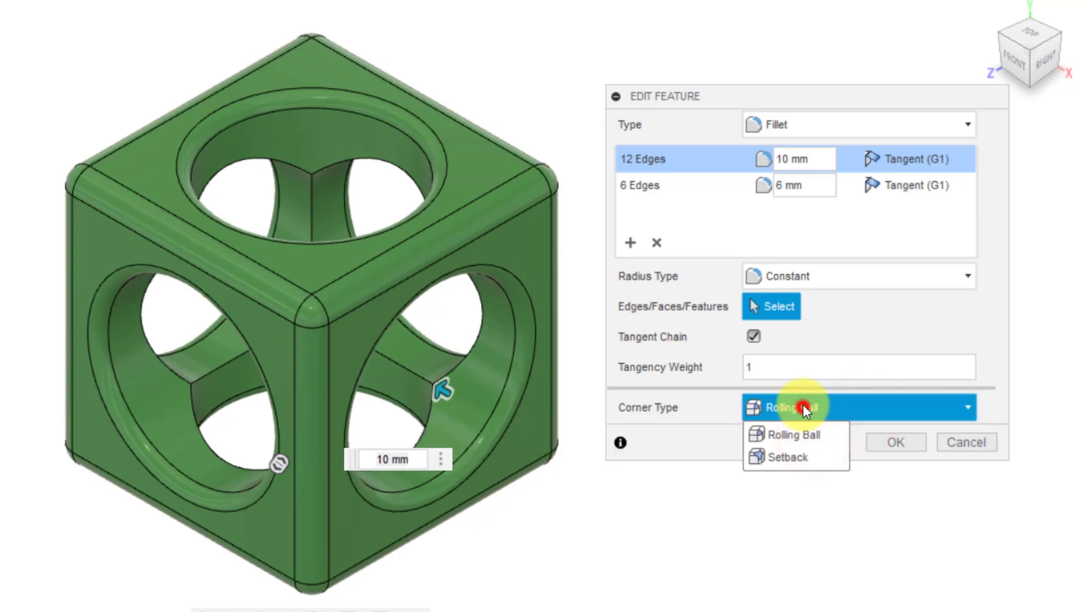
click(794, 459)
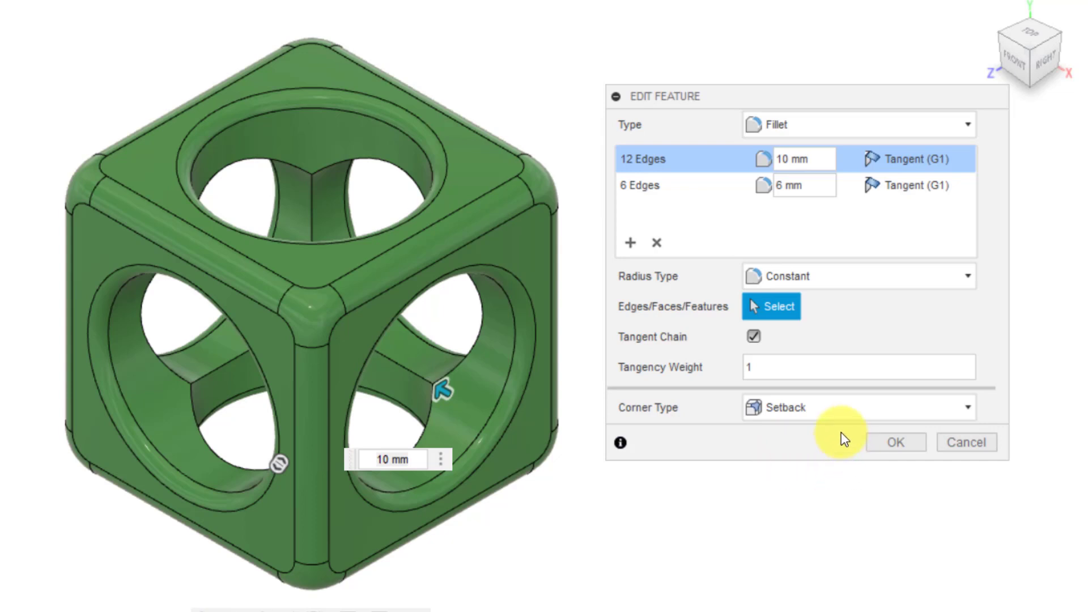
click(801, 408)
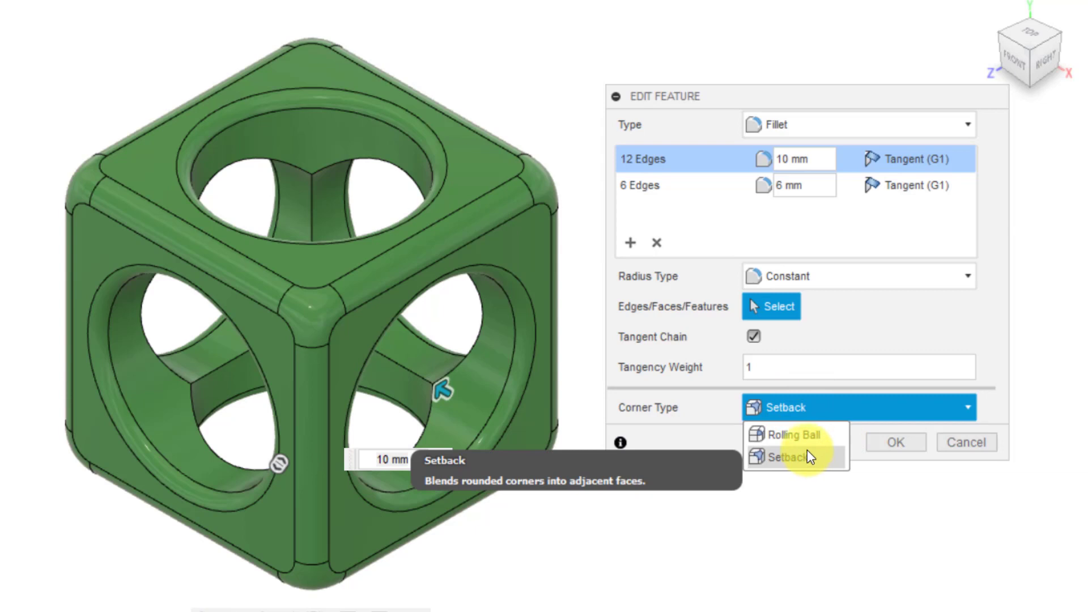
click(814, 431)
click(814, 430)
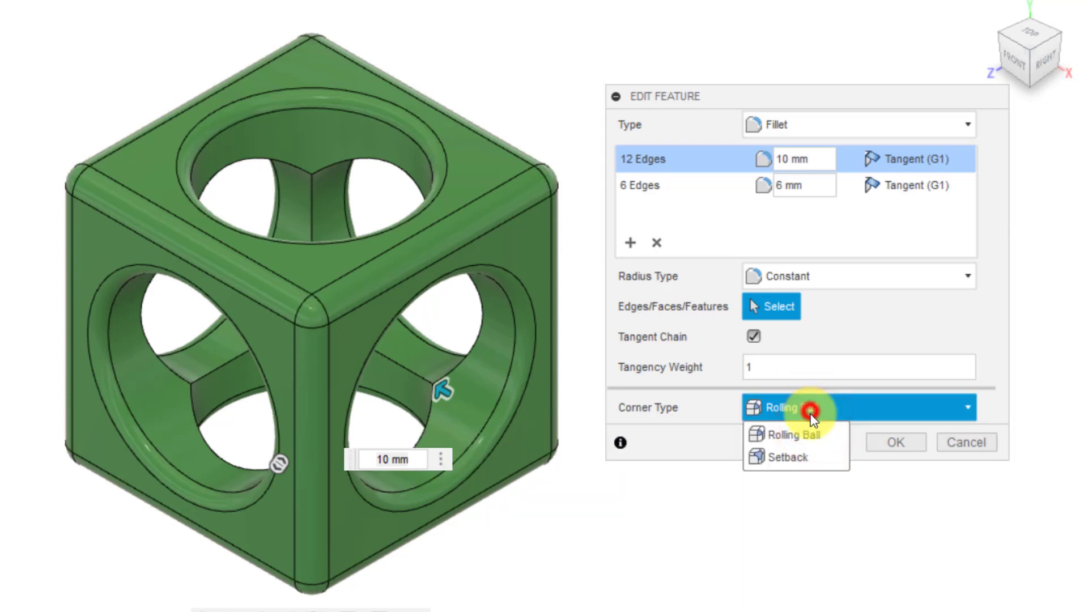
Step: Set the fillet's corner type to Setback and apply the edited feature
click(805, 443)
click(804, 412)
click(805, 451)
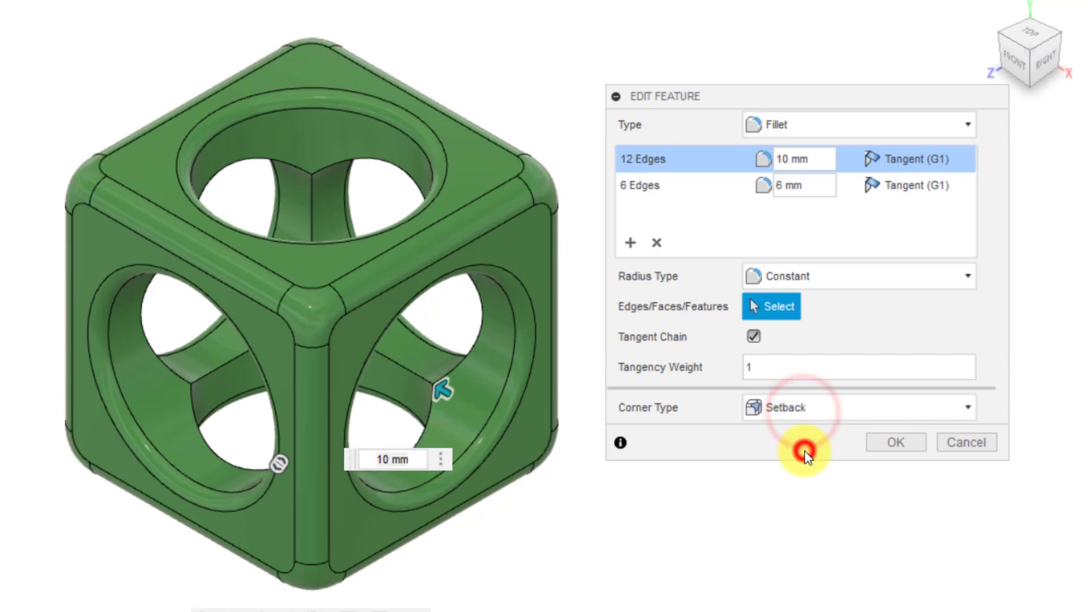
click(898, 443)
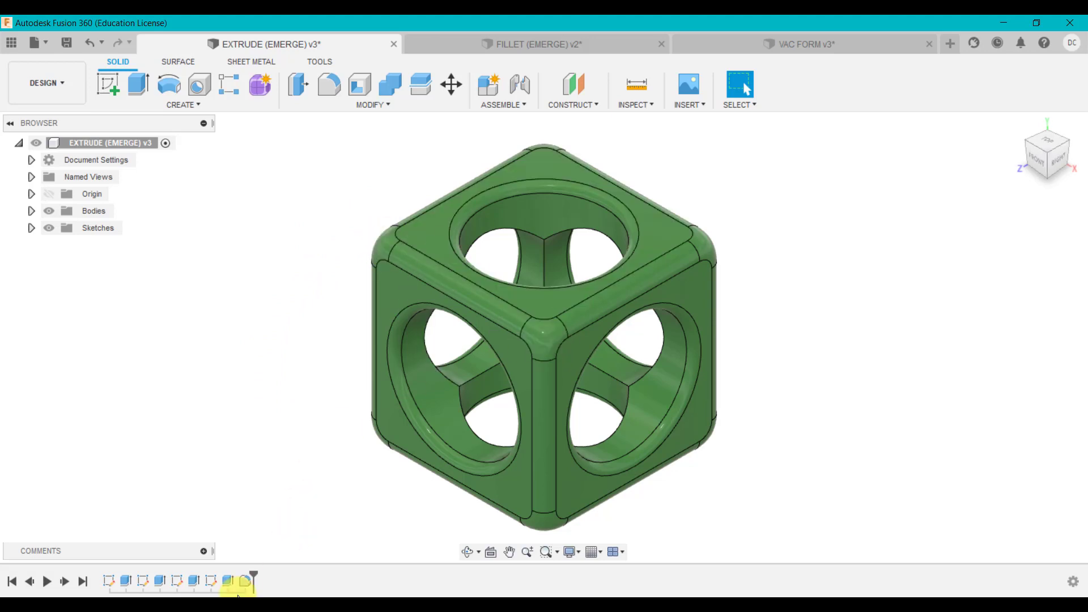
Step: Reopen the combined fillet to review its edge selection sets and radius of the hole edges, and accept it without changes
click(246, 582)
right_click(247, 584)
click(280, 453)
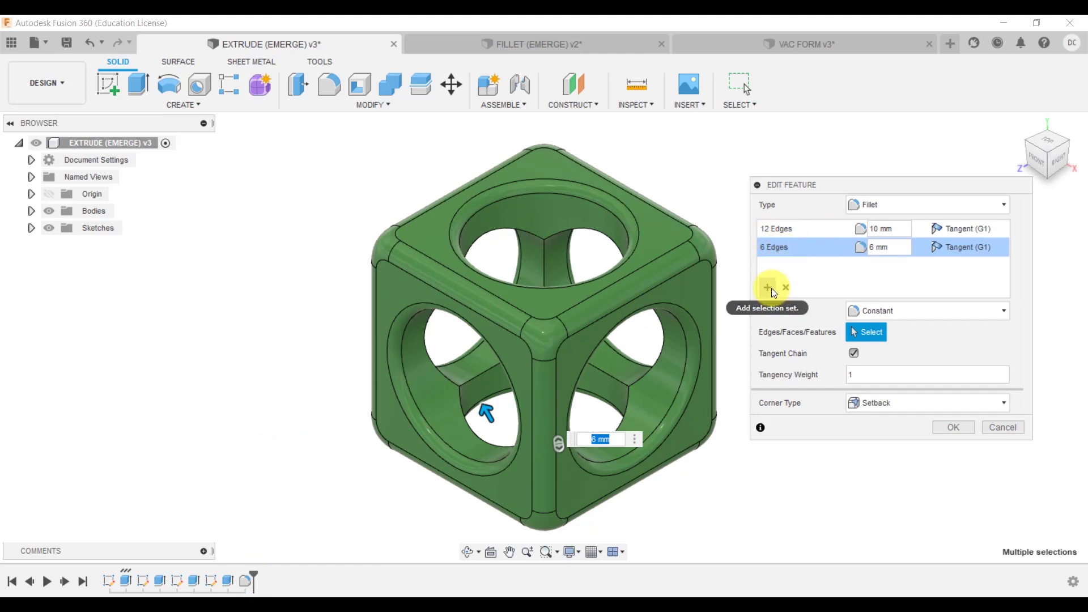
click(796, 246)
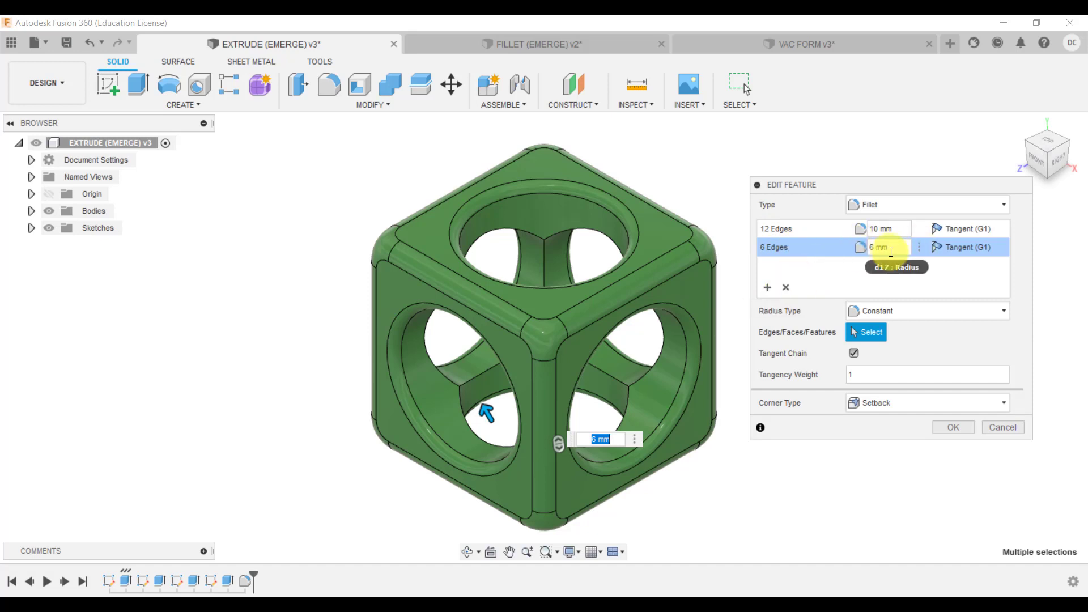
click(954, 427)
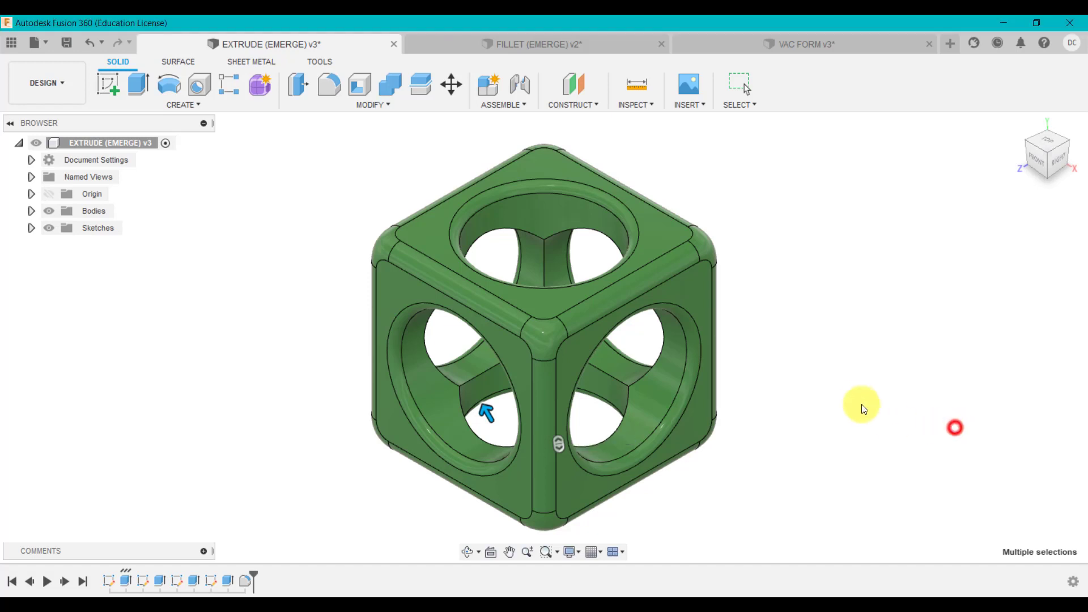